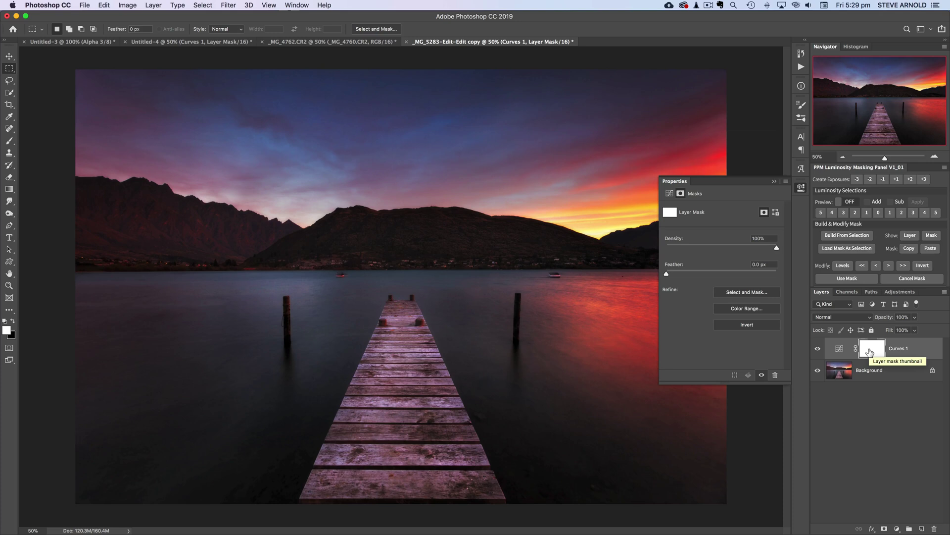
Step: Invert the Curves 1 layer mask to black and collapse the mask properties
key(super+i)
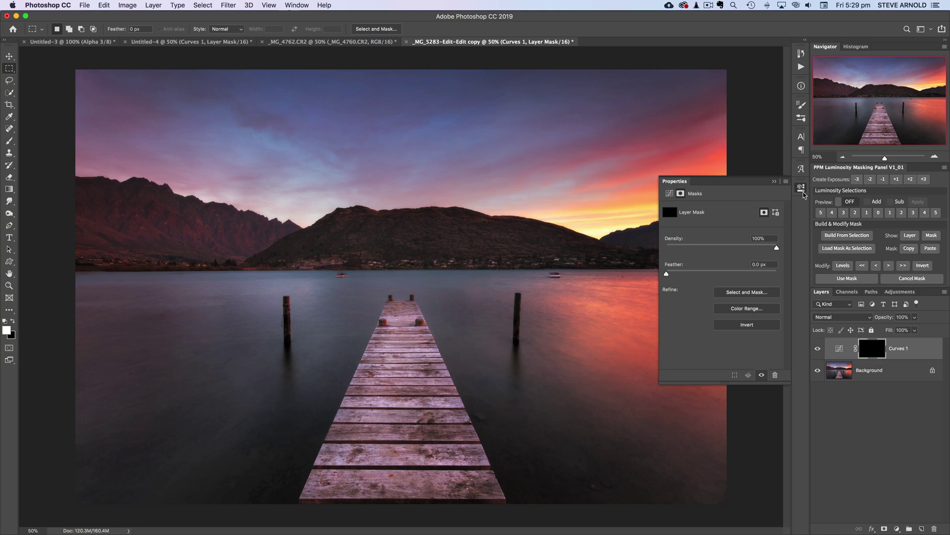
click(801, 187)
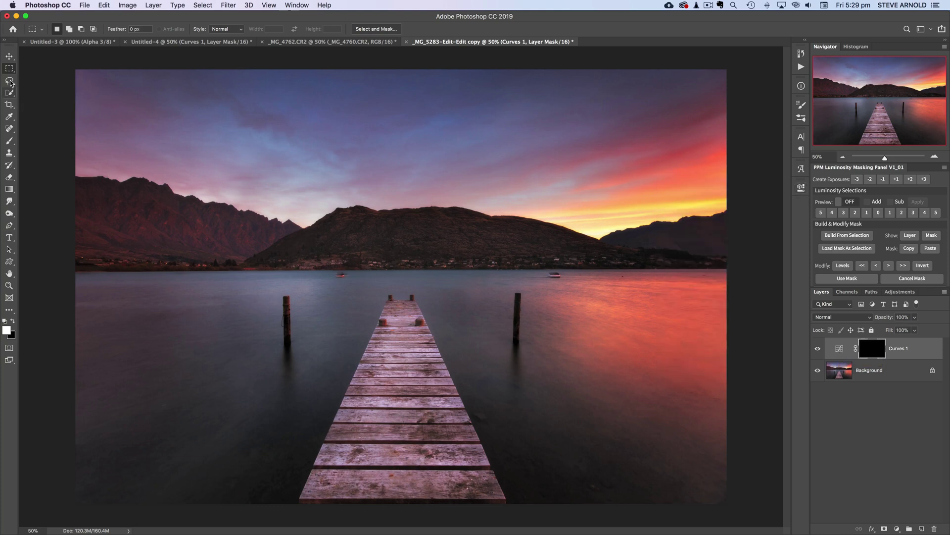
Step: Paint white over the middle of the image on the Curves 1 mask with the 1000 px brush, and compare the layer on and off
click(10, 144)
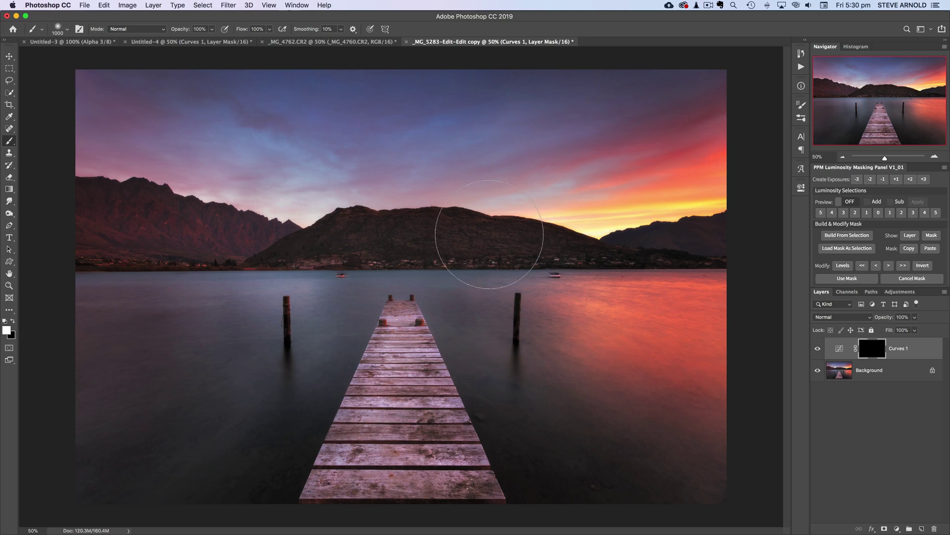
mouse_move(299, 230)
mouse_down()
mouse_move(298, 275)
mouse_move(514, 280)
mouse_move(567, 321)
mouse_move(501, 346)
mouse_move(316, 318)
mouse_move(259, 331)
mouse_move(317, 365)
mouse_move(537, 355)
mouse_up()
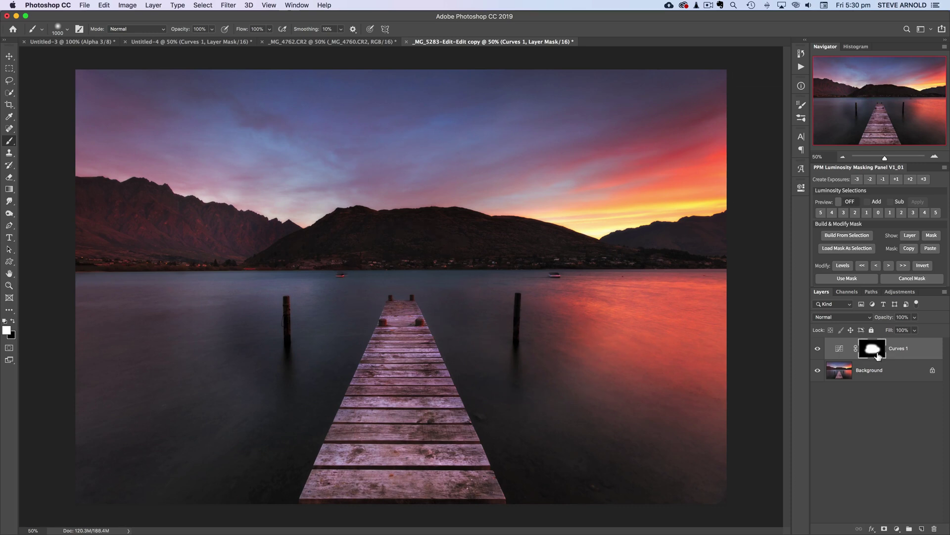
click(817, 349)
click(817, 349)
click(817, 351)
click(817, 351)
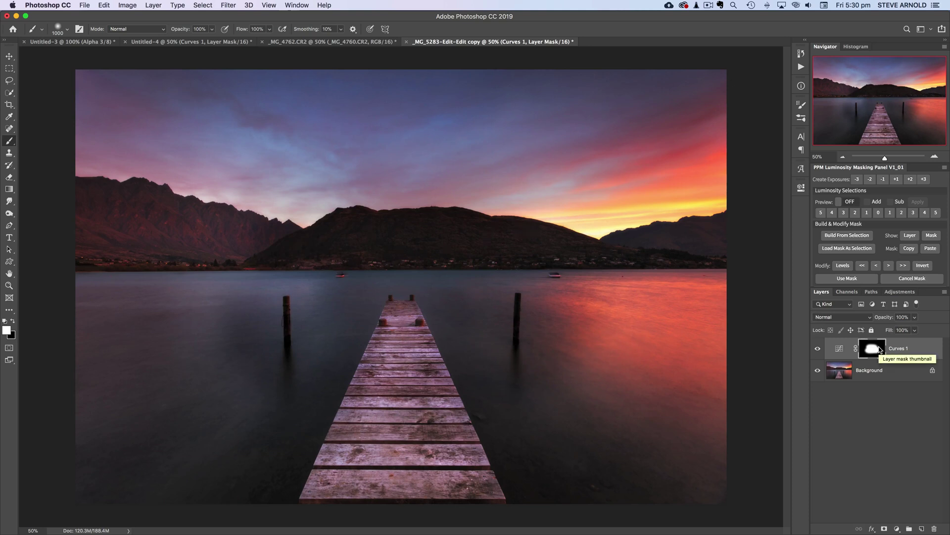
Step: Reset the Curves 1 mask to black and fill a rectangular selection over the central hill and jetty end with white
key(super+i)
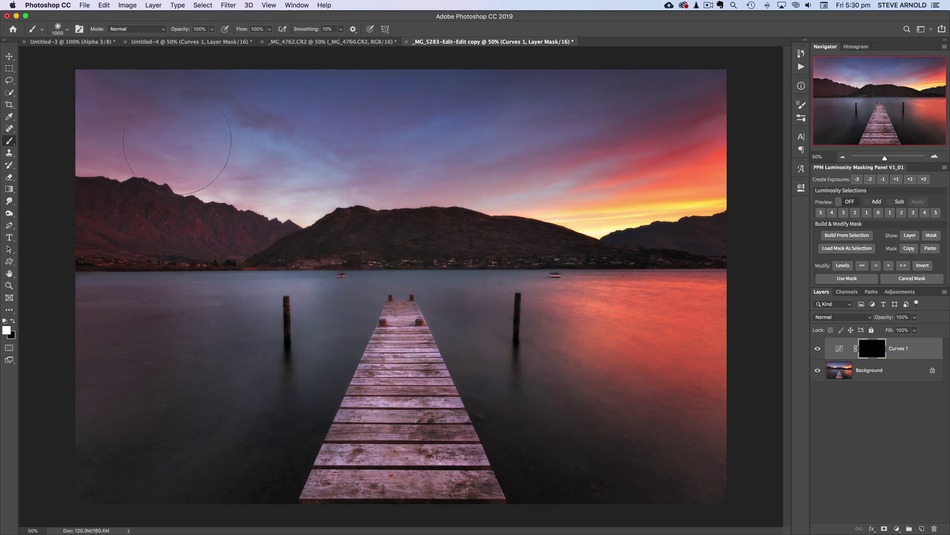
click(10, 68)
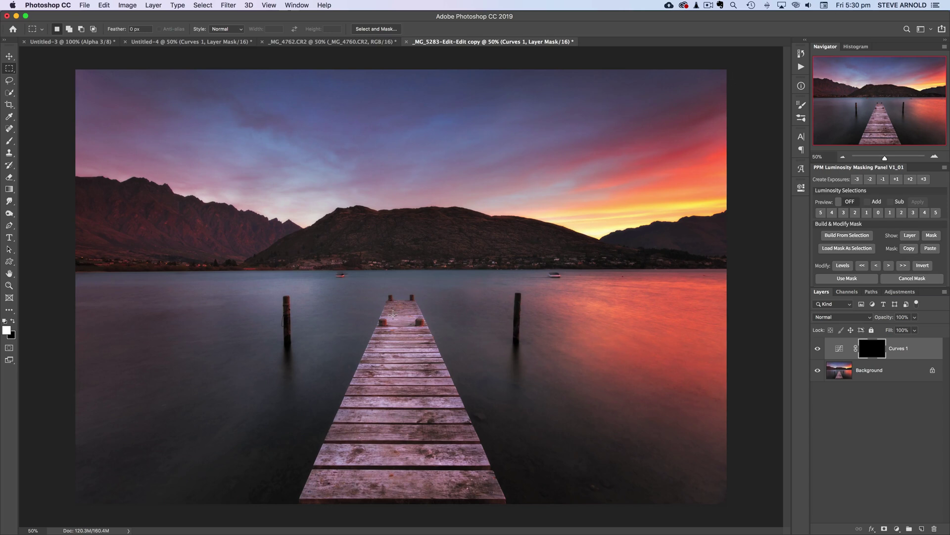
drag(379, 182, 545, 327)
click(9, 141)
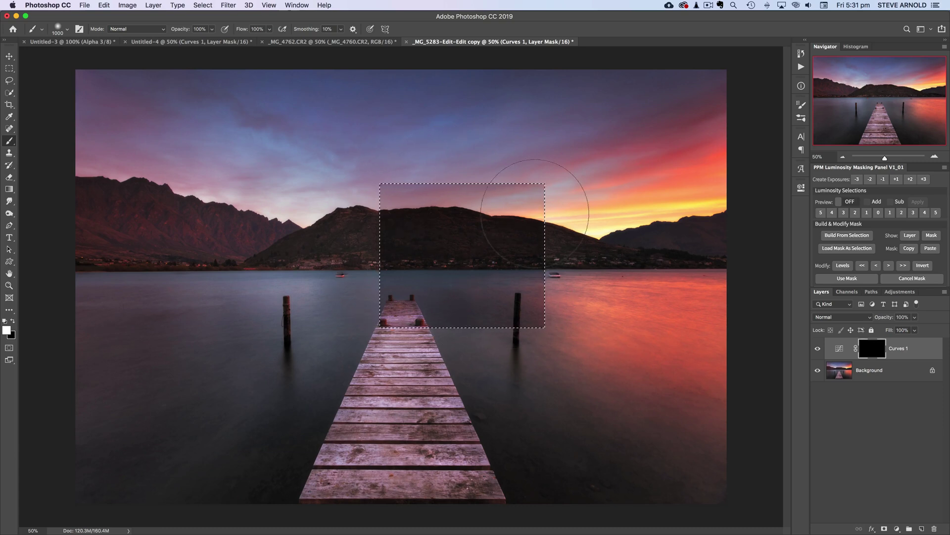
key(alt+BackSpace)
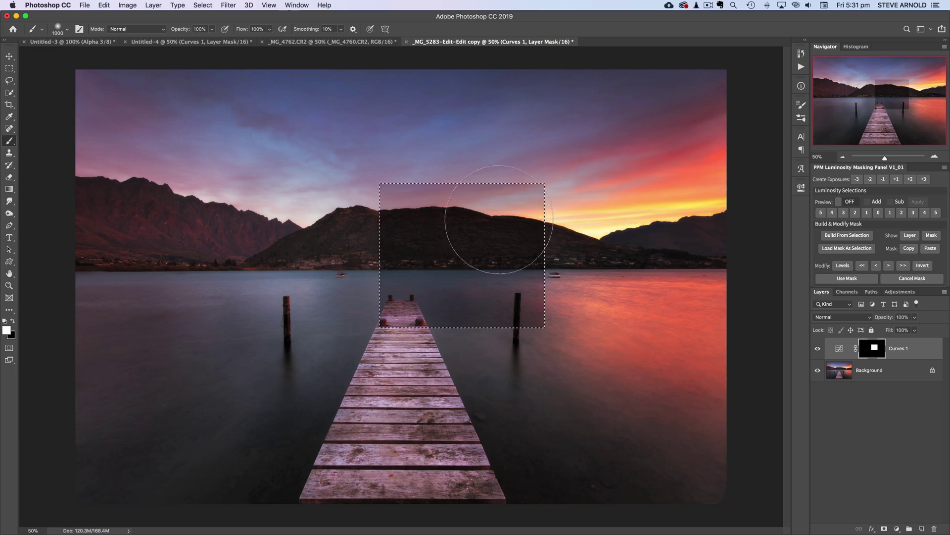
Step: View the Curves 1 mask on its own, return to the image, and toggle the layer's visibility to compare the rectangle's effect
alt+click(879, 352)
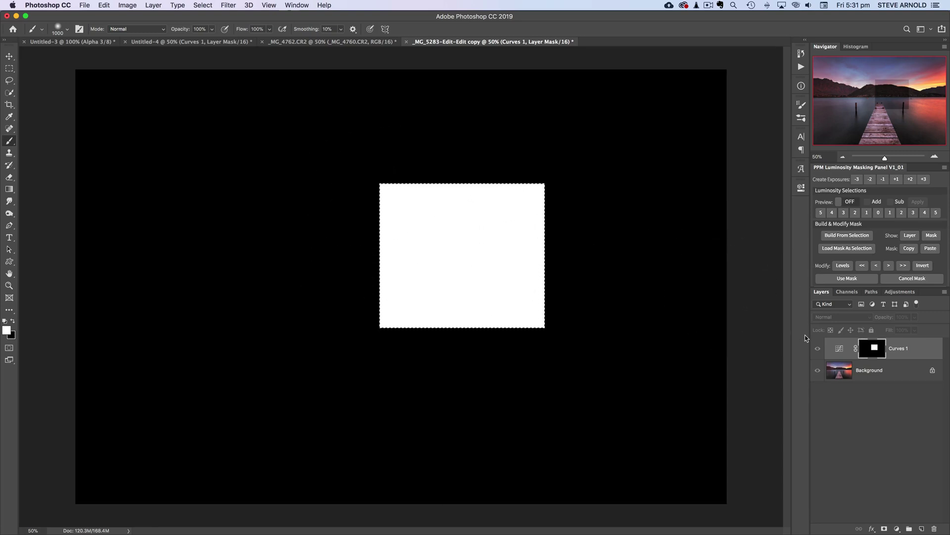
click(842, 352)
click(874, 351)
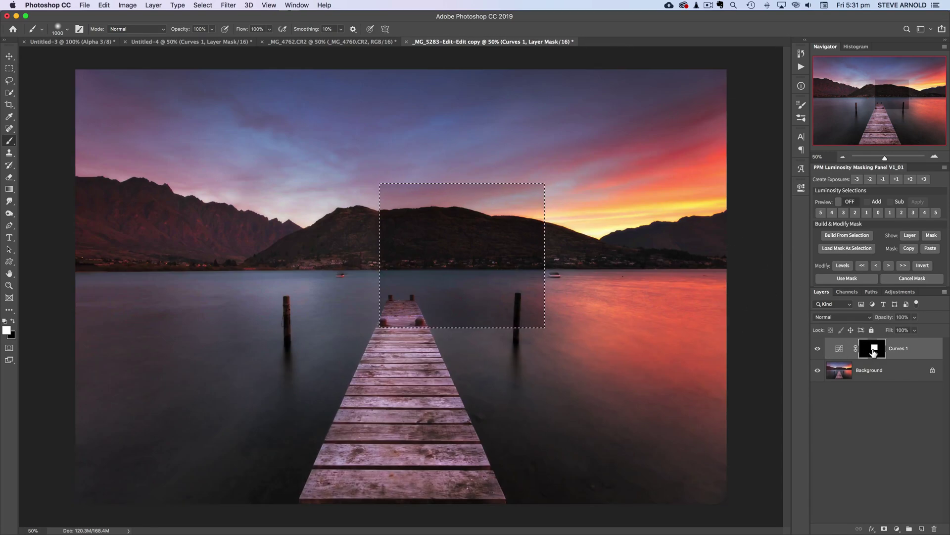
click(818, 348)
click(817, 349)
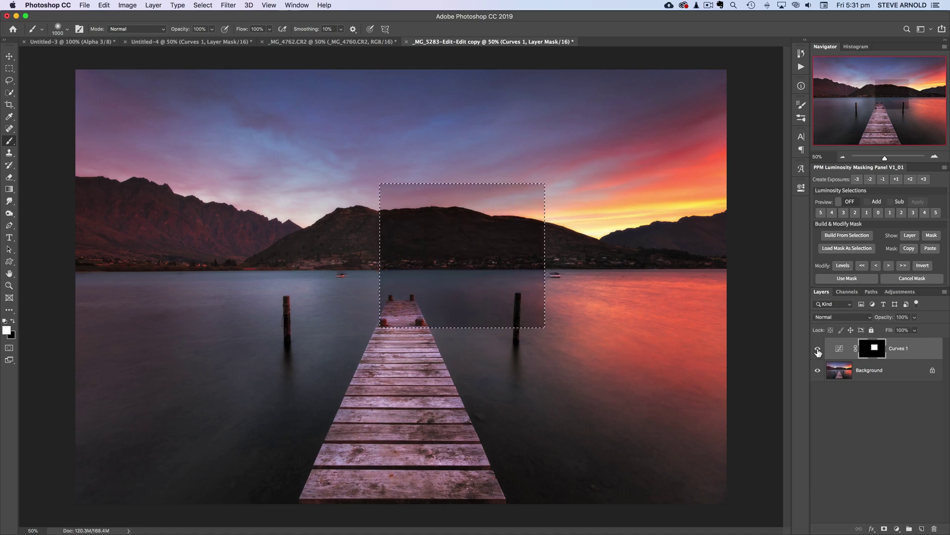
click(817, 349)
click(817, 350)
Step: Deselect the rectangle and fill the Curves 1 mask with black
key(super+d)
key(super+BackSpace)
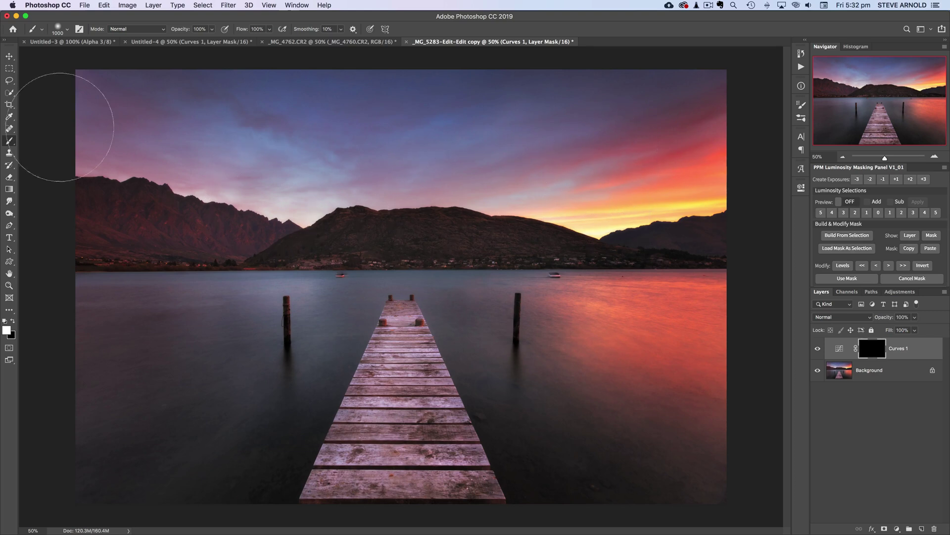
Step: Select the sky above the mountains with the Quick Selection tool, fill it with white on the Curves 1 mask, and deselect
click(10, 93)
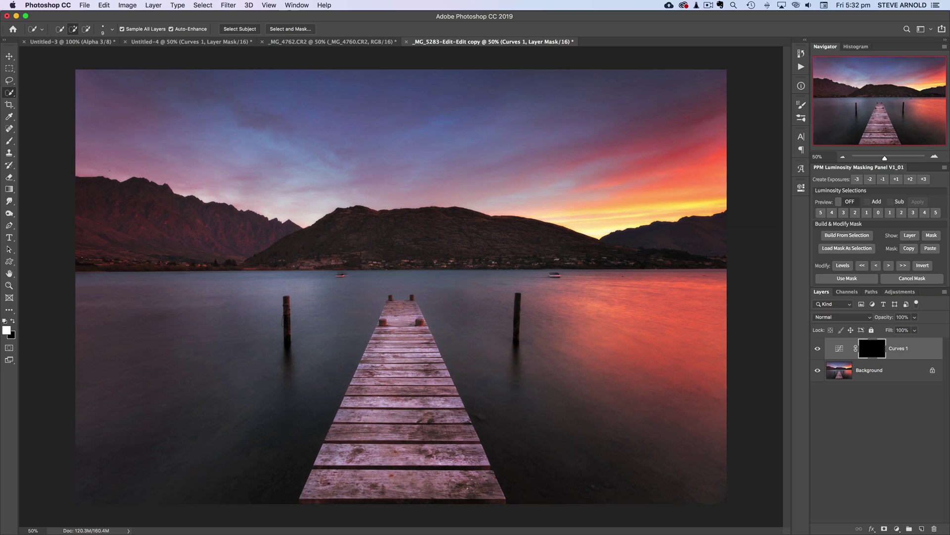
mouse_move(112, 170)
mouse_down()
mouse_move(213, 172)
mouse_move(296, 190)
mouse_up()
click(9, 141)
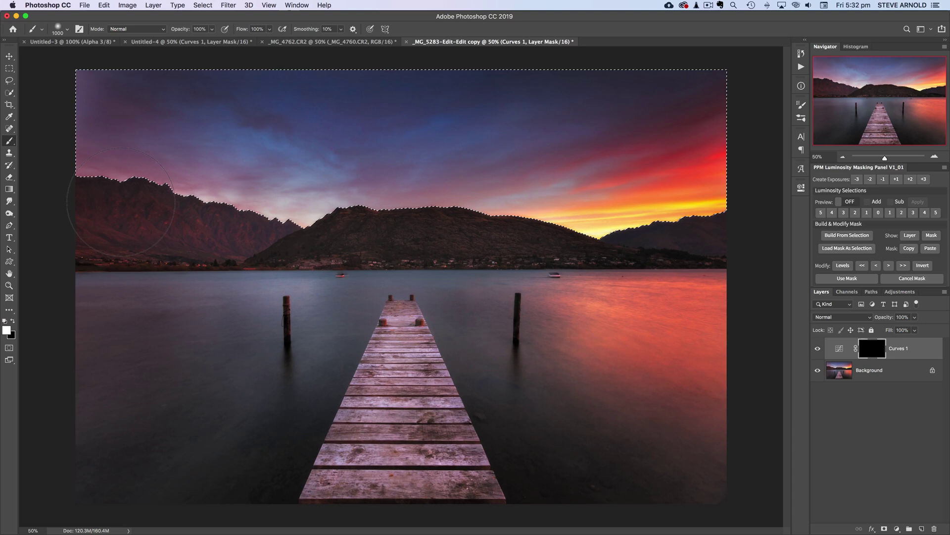
key(alt+BackSpace)
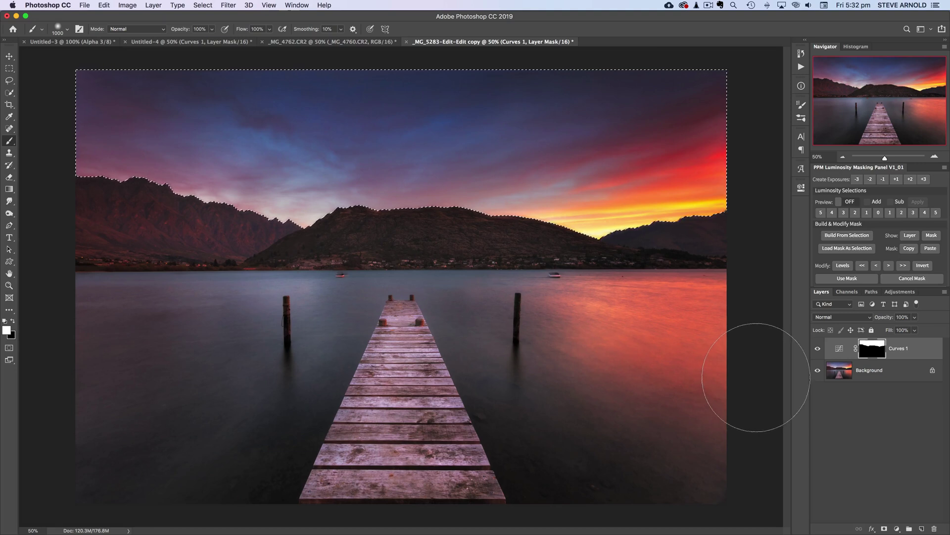
key(super+d)
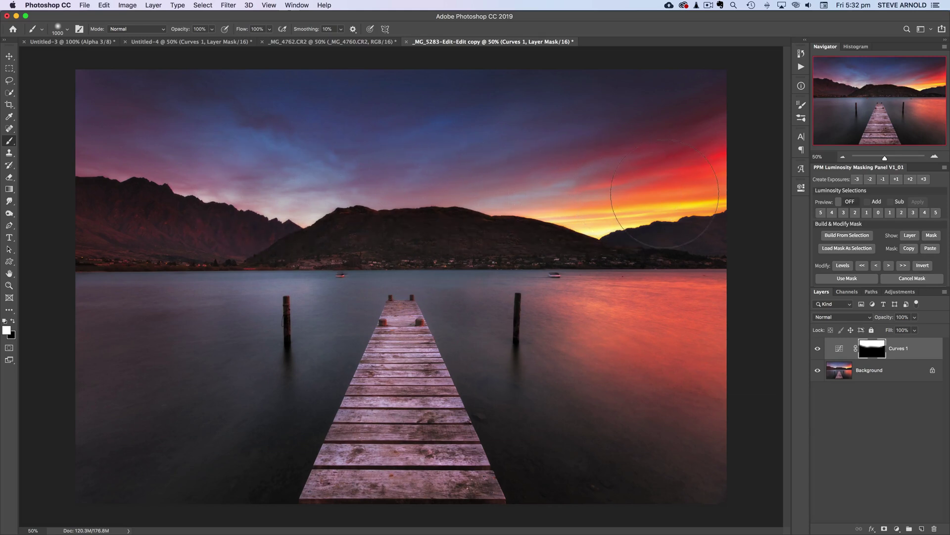
Step: Reduce the brush size to 150 px
key(bracketleft)
key(bracketleft)
key(bracketleft)
key(bracketleft)
key(bracketleft)
key(bracketleft)
key(bracketleft)
key(bracketleft)
key(bracketleft)
key(bracketleft)
key(bracketleft)
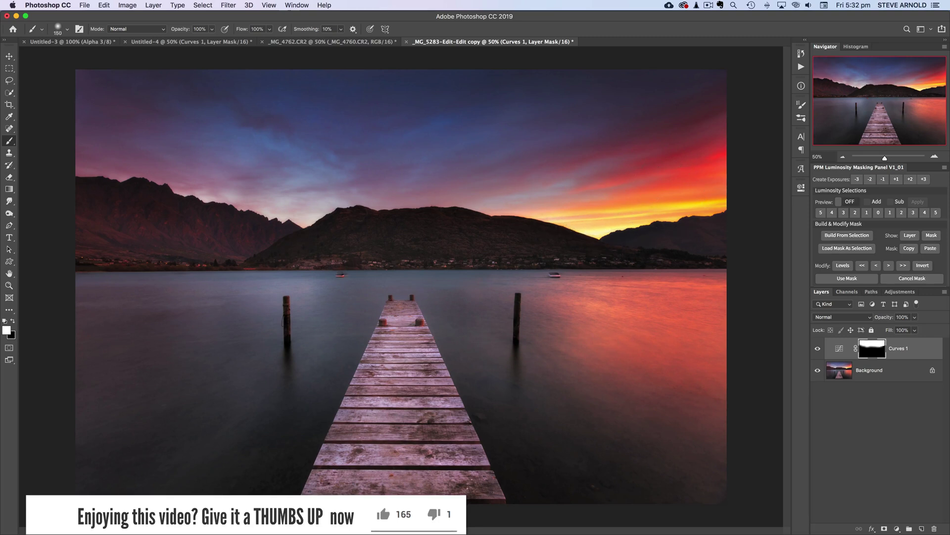
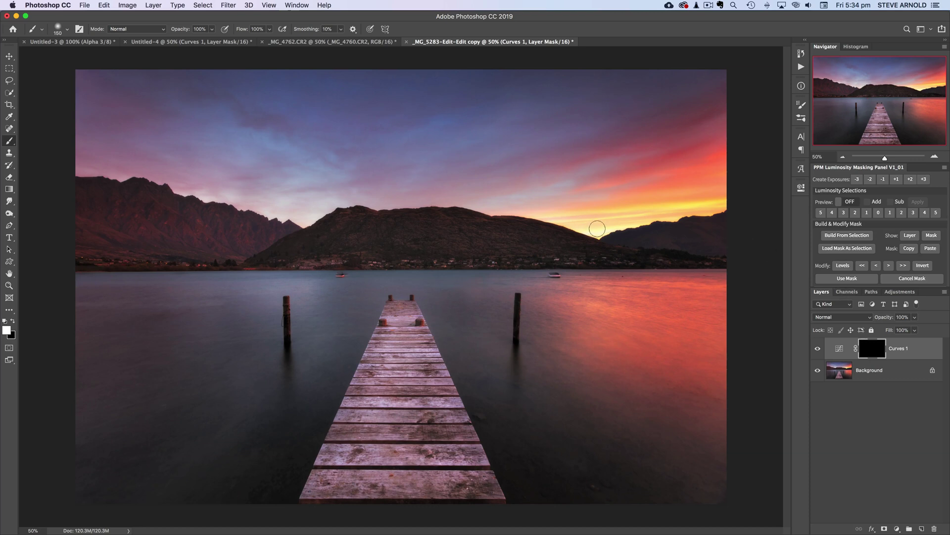
Step: Enlarge the brush size to 300 px
key(bracketright)
key(bracketright)
key(bracketright)
key(bracketright)
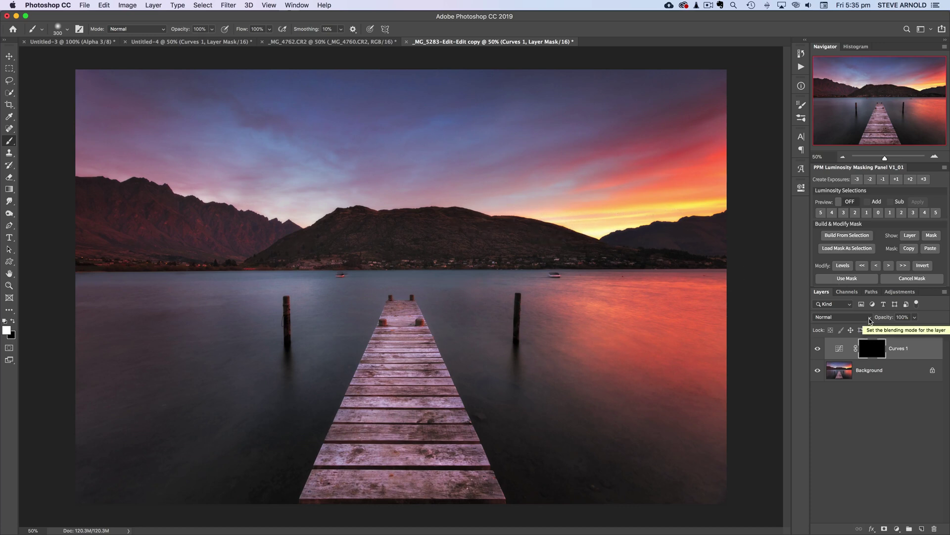
Step: Load the RGB channel's luminosity as a selection and save it as a new alpha channel
click(842, 293)
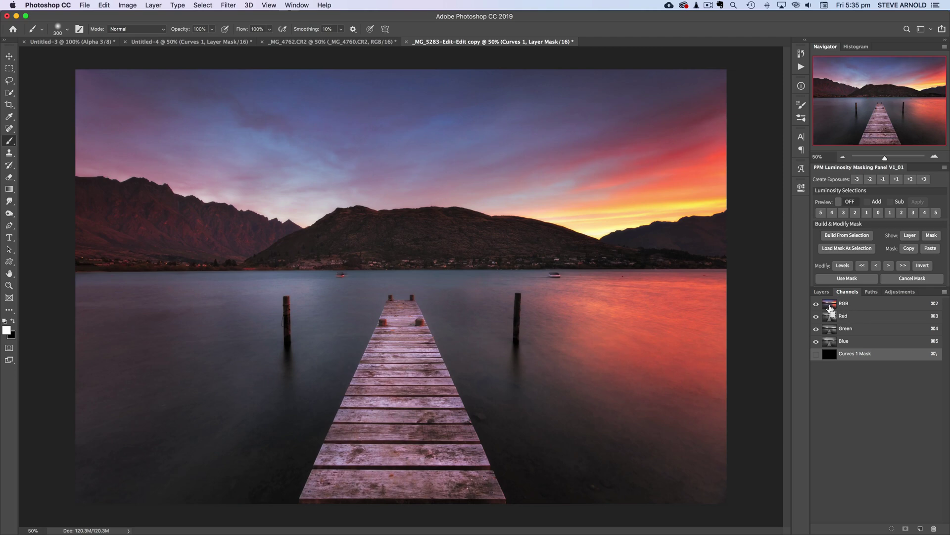
super+click(830, 307)
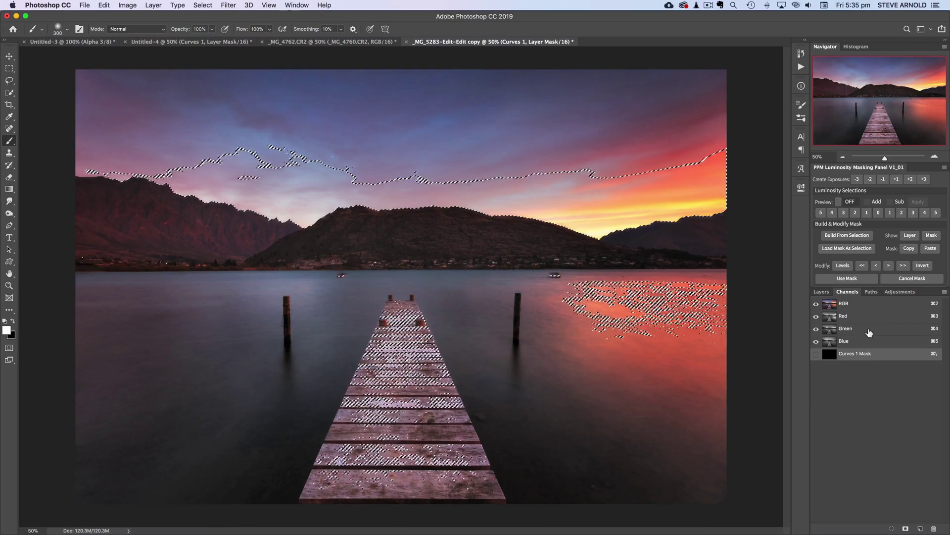
click(905, 530)
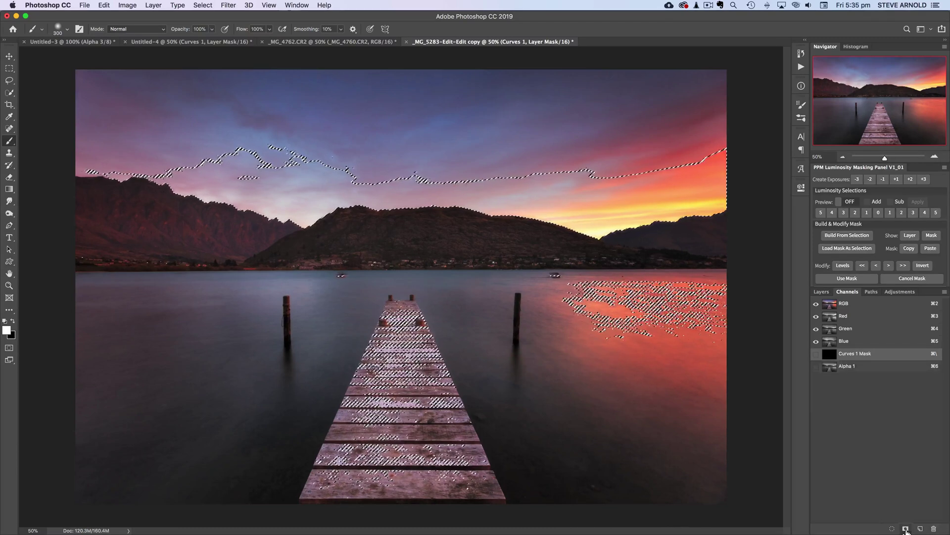
Step: Examine the Alpha 1 channel on its own and return to the RGB composite
click(833, 370)
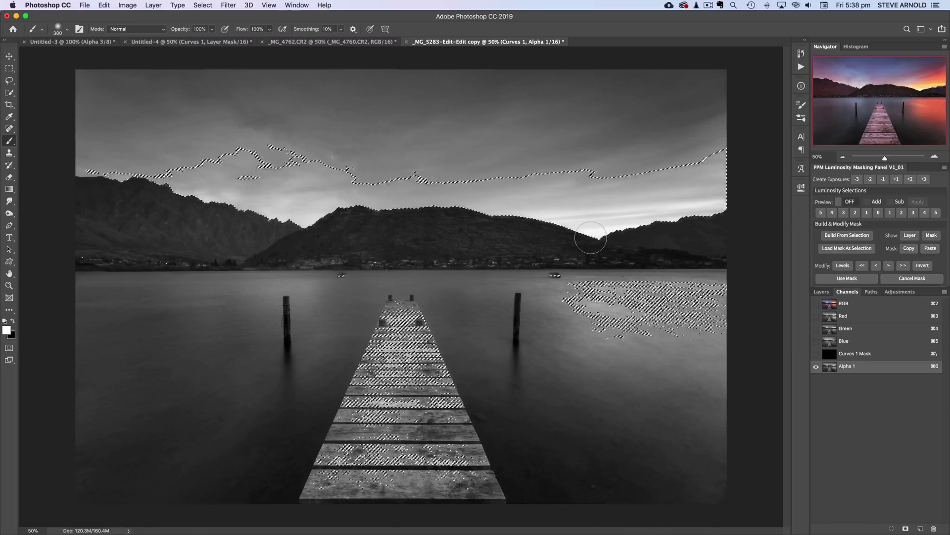
click(827, 306)
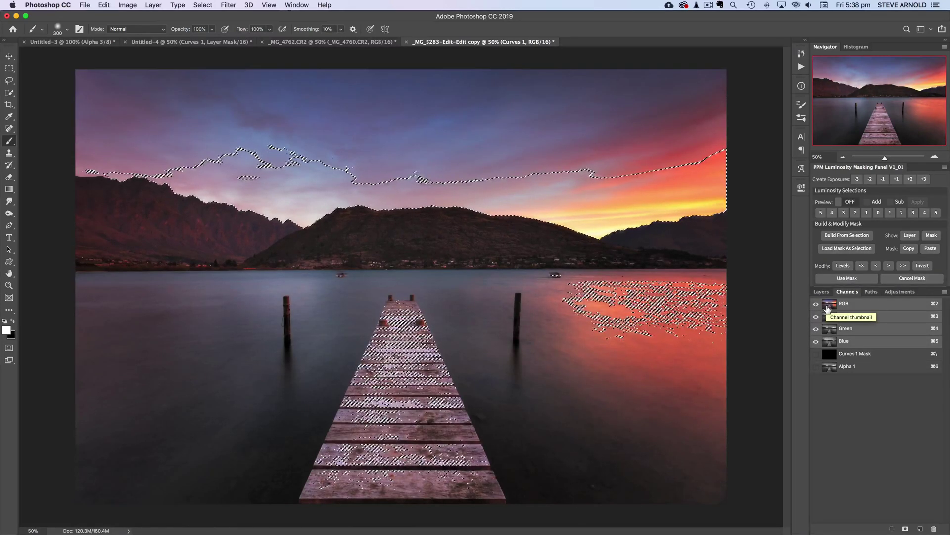
Step: Target the Curves 1 layer mask and paint white through the luminosity selection over the bright sunset sky near the horizon
click(822, 292)
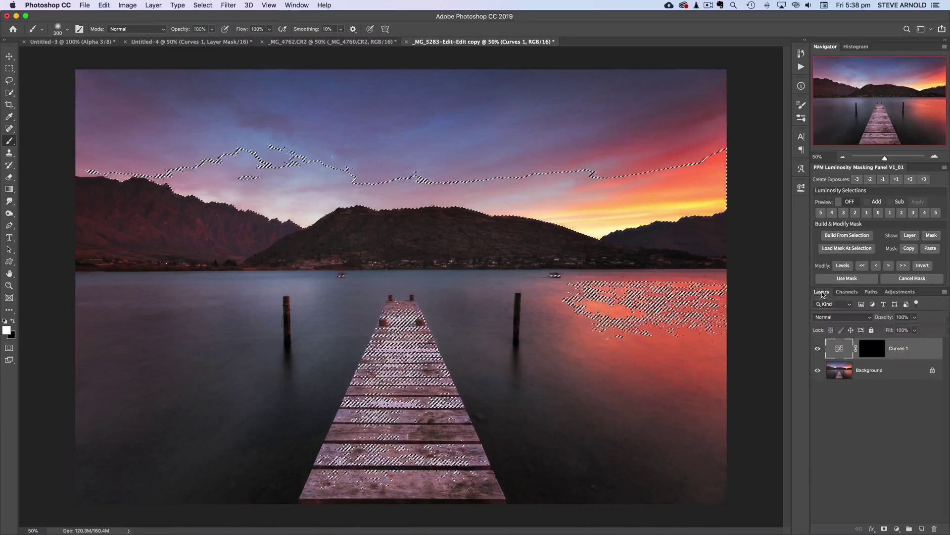
click(873, 350)
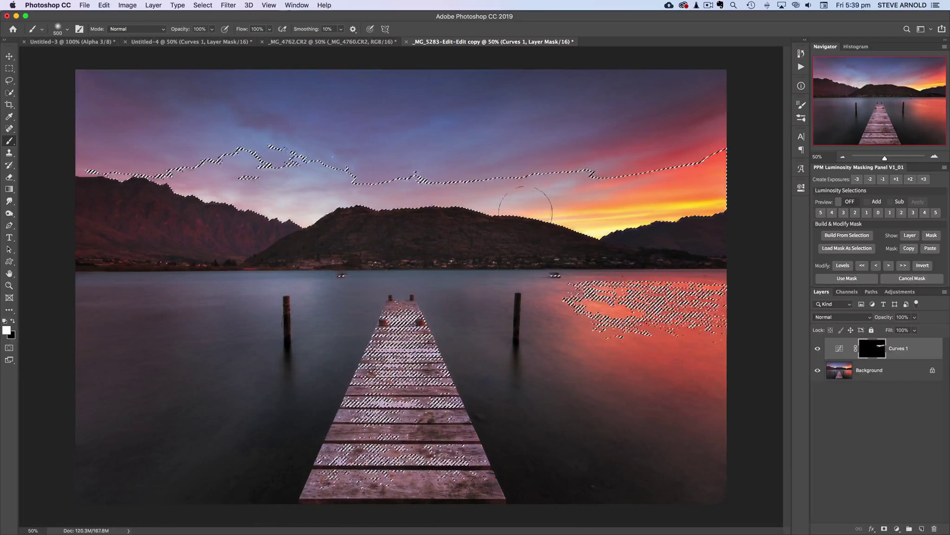
Step: Toggle the Curves 1 layer's visibility repeatedly to compare the sunset sky with and without the masked darkening
click(817, 348)
click(817, 348)
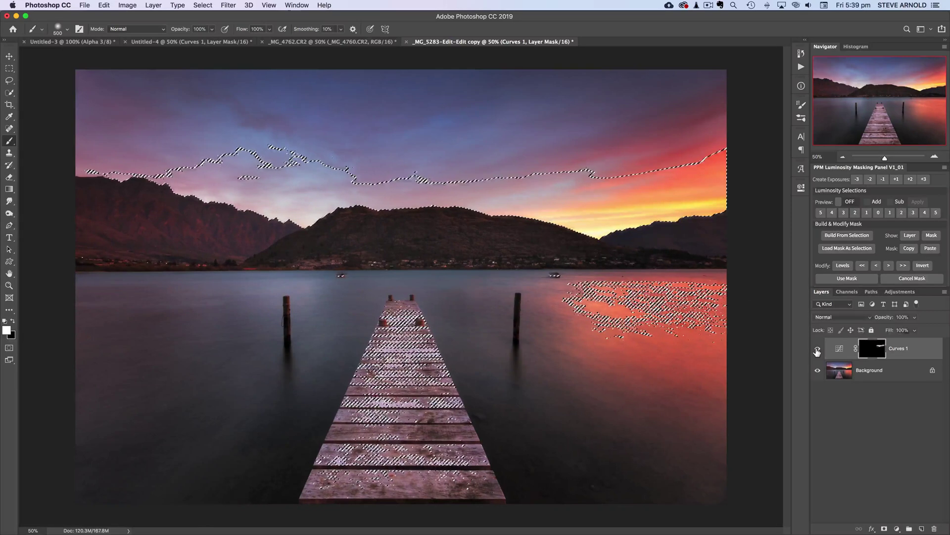
click(818, 349)
click(817, 350)
click(818, 349)
click(818, 350)
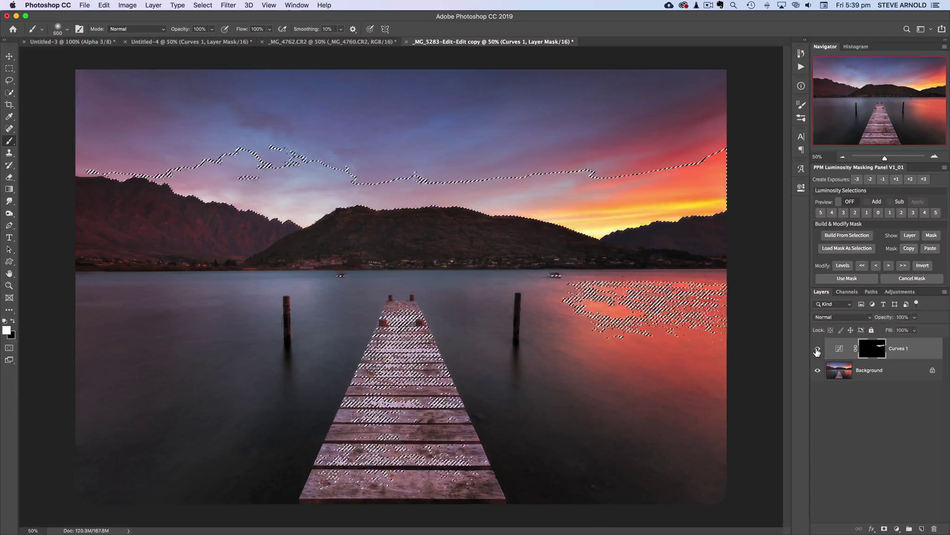
click(818, 349)
click(818, 350)
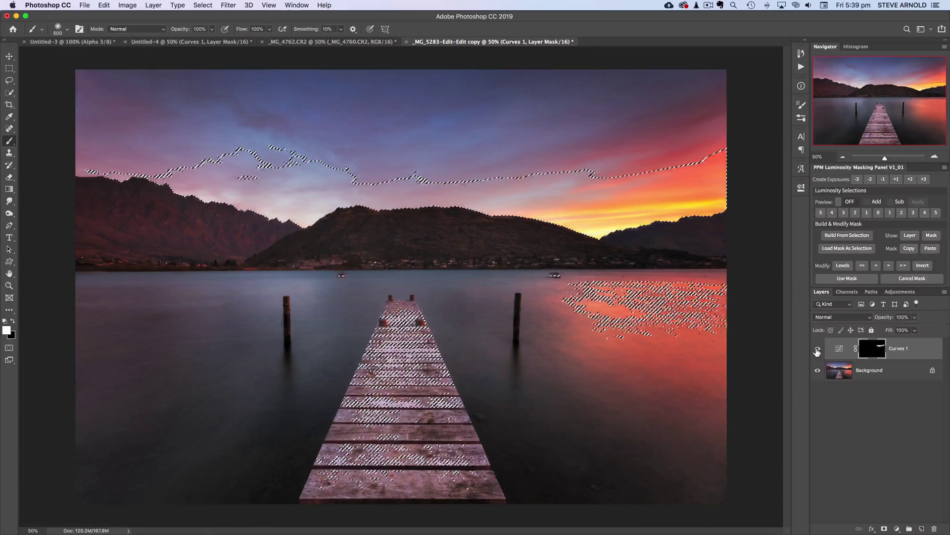
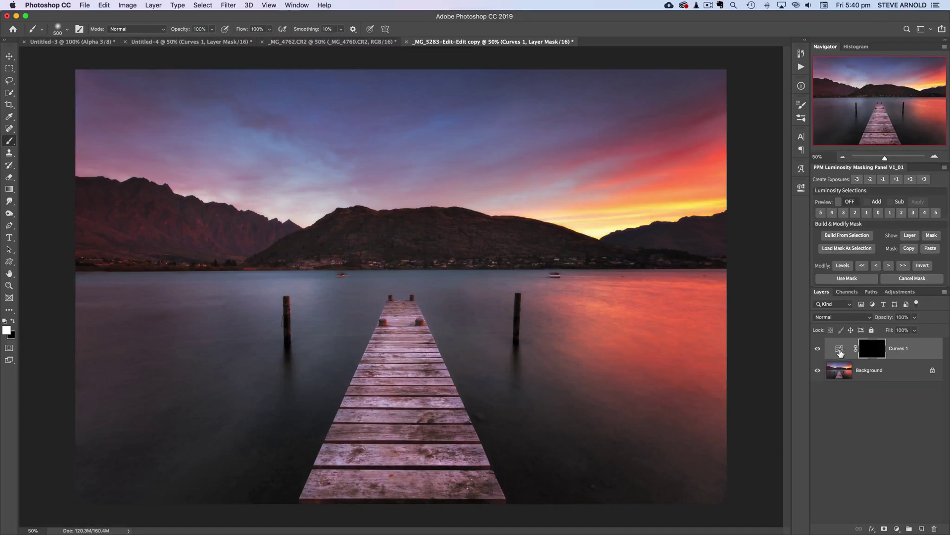
Step: Reload the RGB channel's luminosity as a selection, paint the sky along the horizon white on the Curves 1 mask through it, and deselect
click(846, 293)
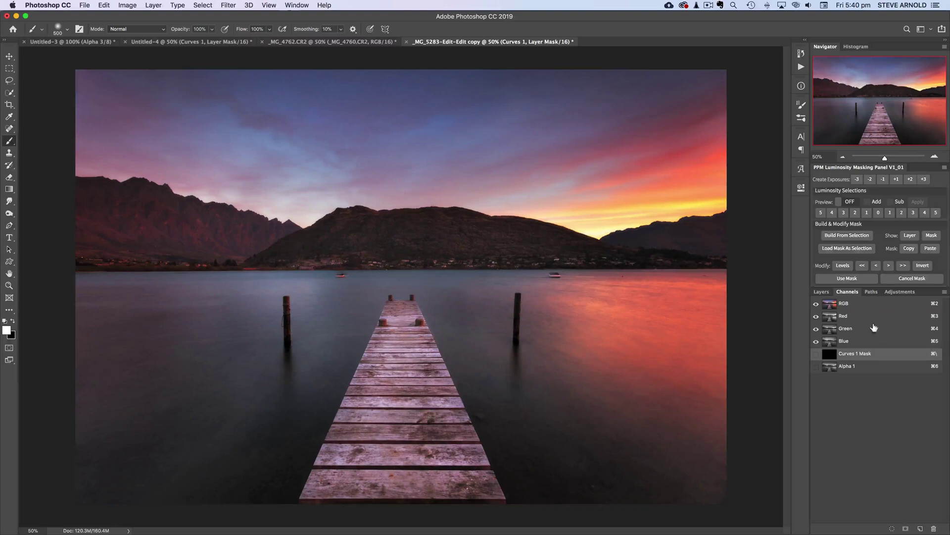
super+click(832, 308)
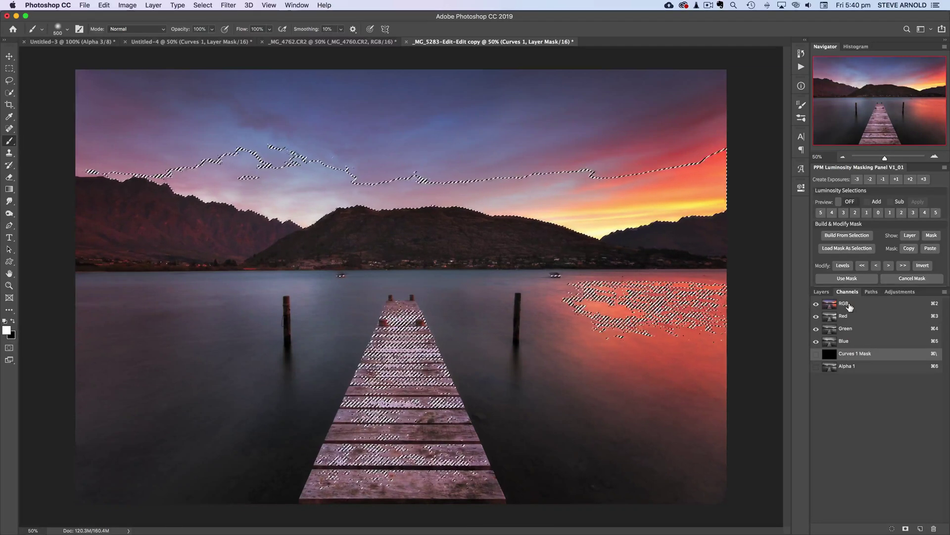
click(821, 292)
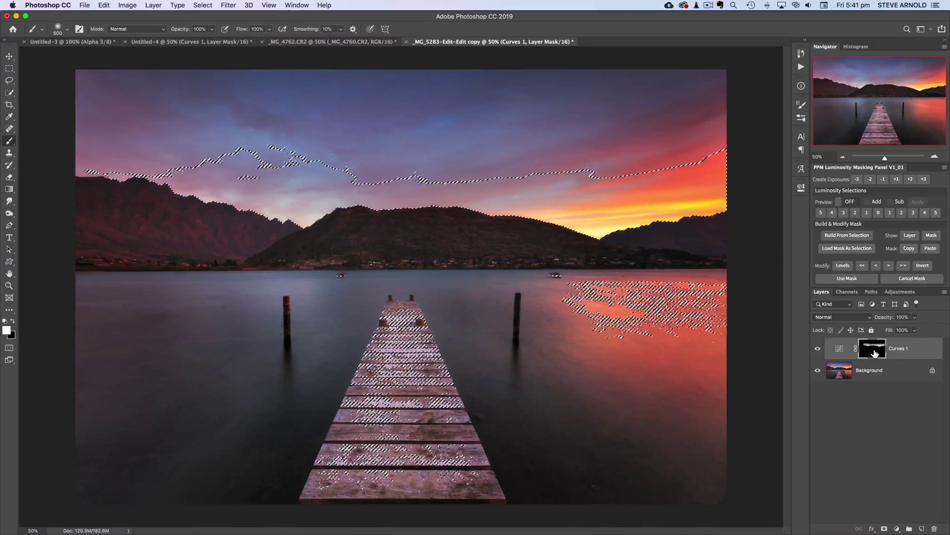
key(super+d)
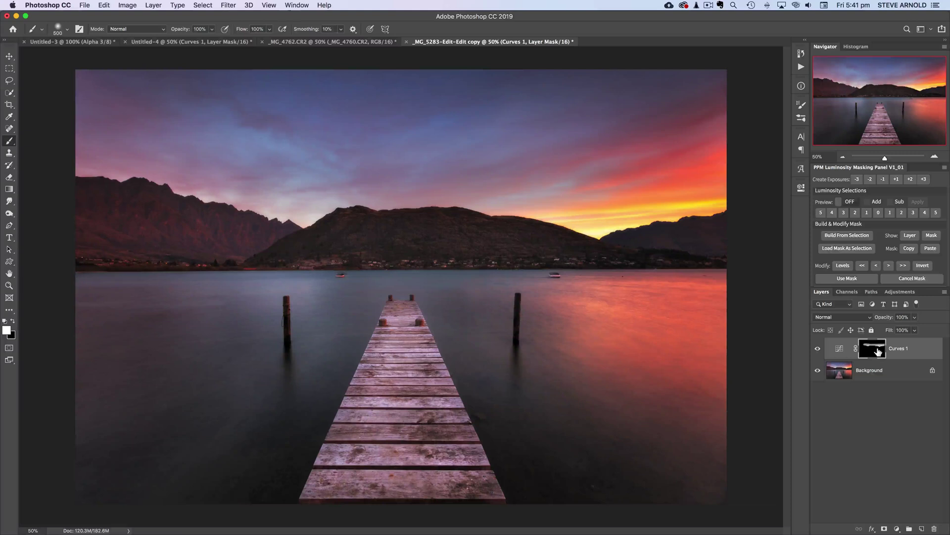
Step: Delete the Alpha 1 channel and reset the Curves 1 layer mask to solid black
click(847, 291)
drag(836, 376, 935, 527)
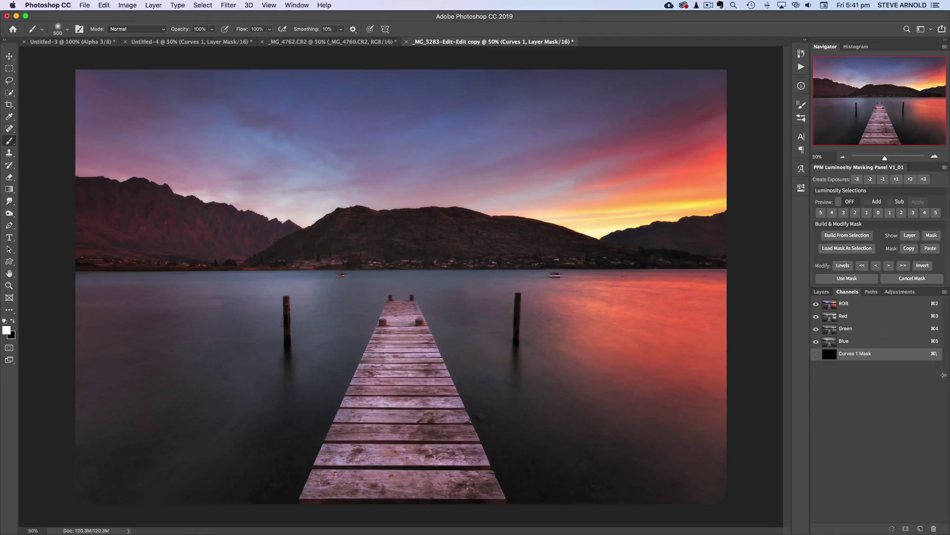
click(822, 292)
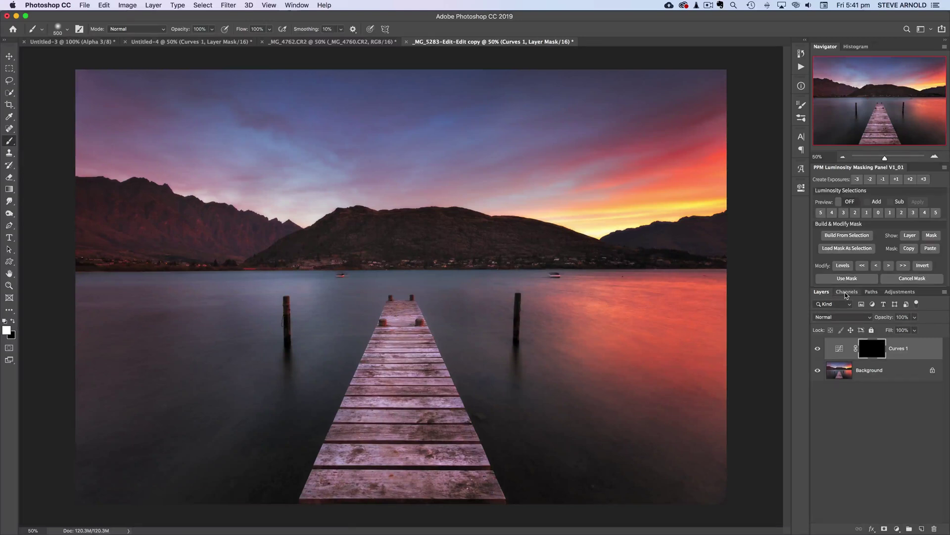
Step: Load the RGB channel's luminosity as a selection and save it as a new alpha channel
click(846, 293)
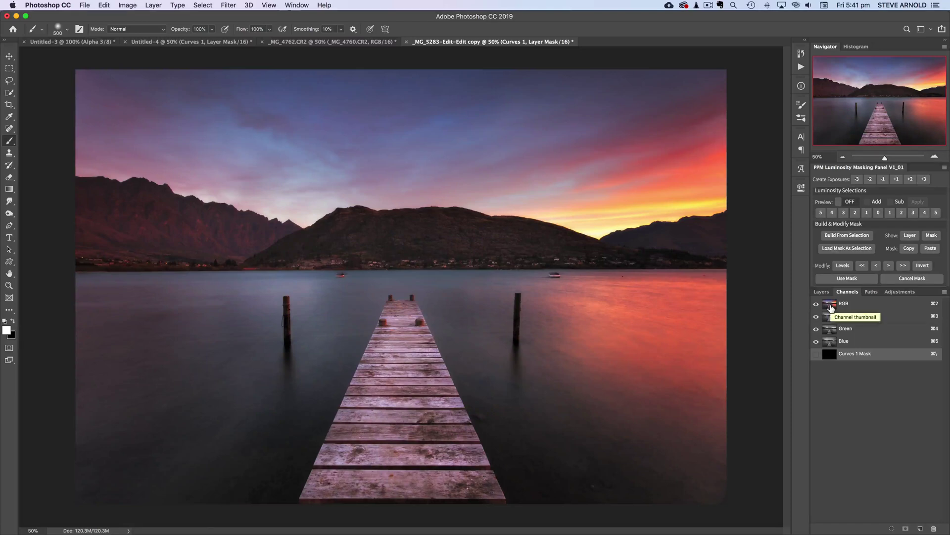
super+click(831, 307)
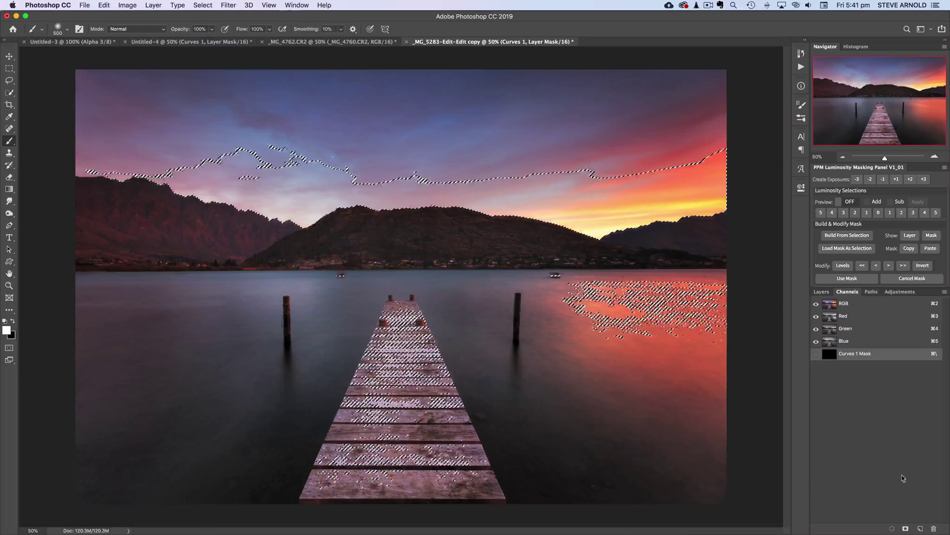
click(906, 528)
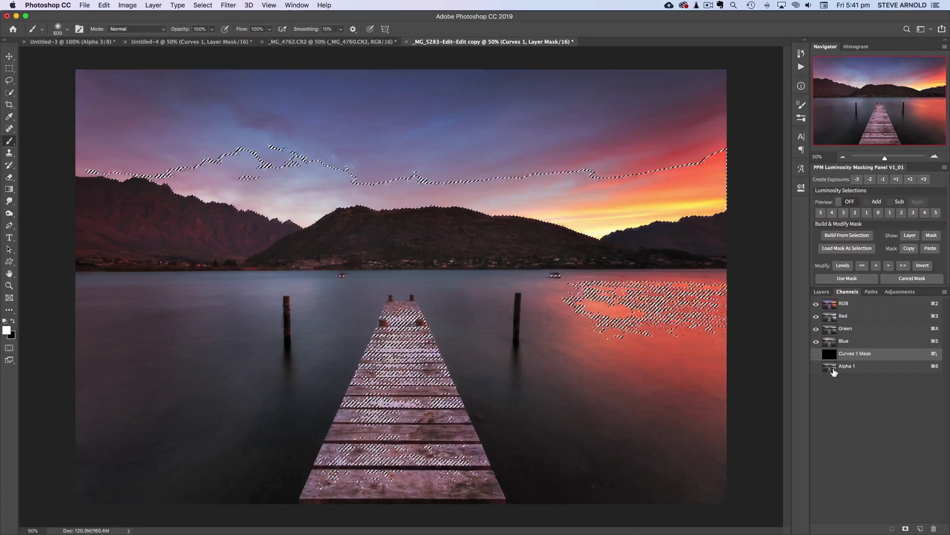
Step: Display the Alpha 1 channel on its own, remove the selection, and invert the channel so it targets the dark tones
click(834, 369)
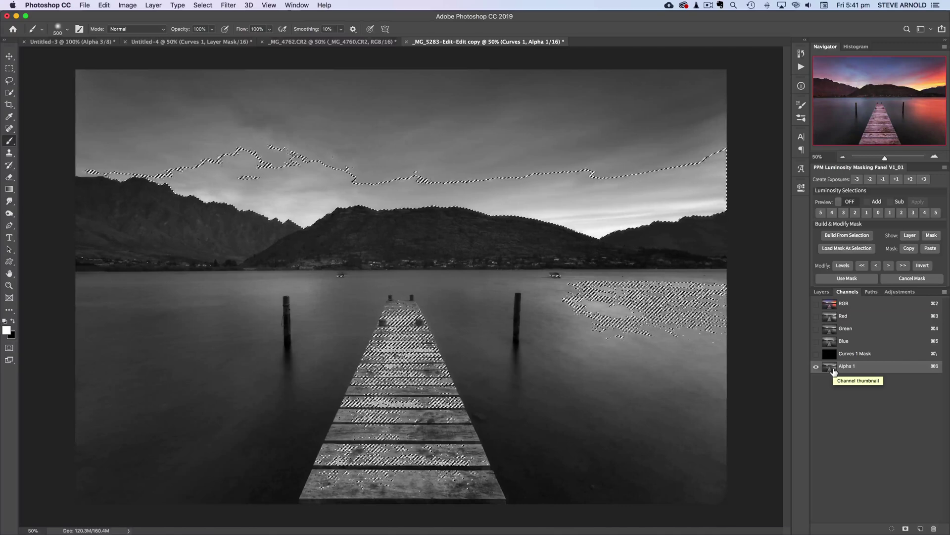
key(super+d)
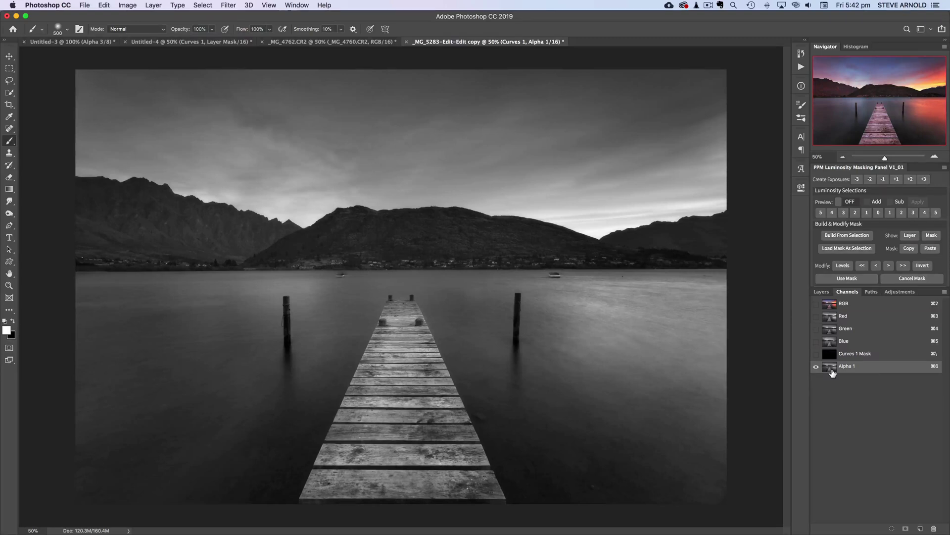
key(super+i)
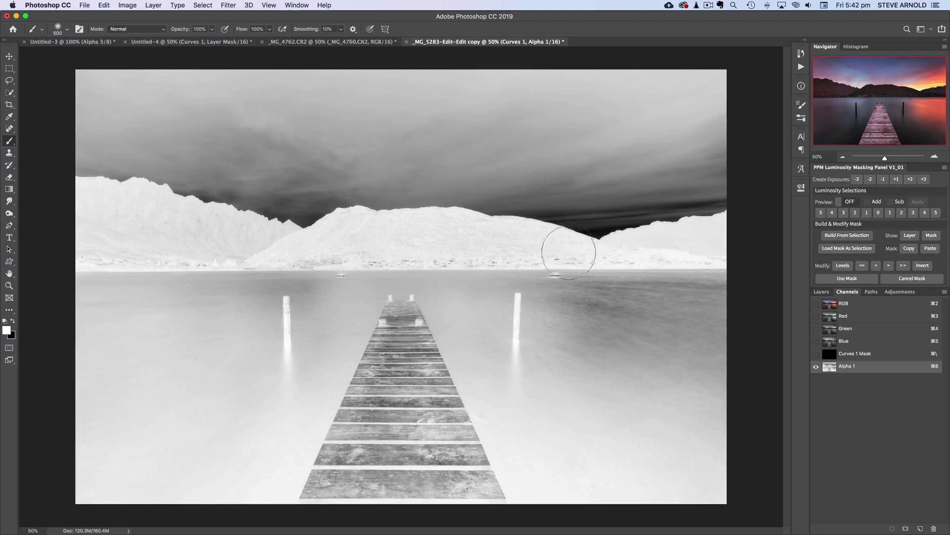
Step: Load the inverted Alpha 1 channel as a selection and return to the RGB composite and the layer stack
super+click(830, 367)
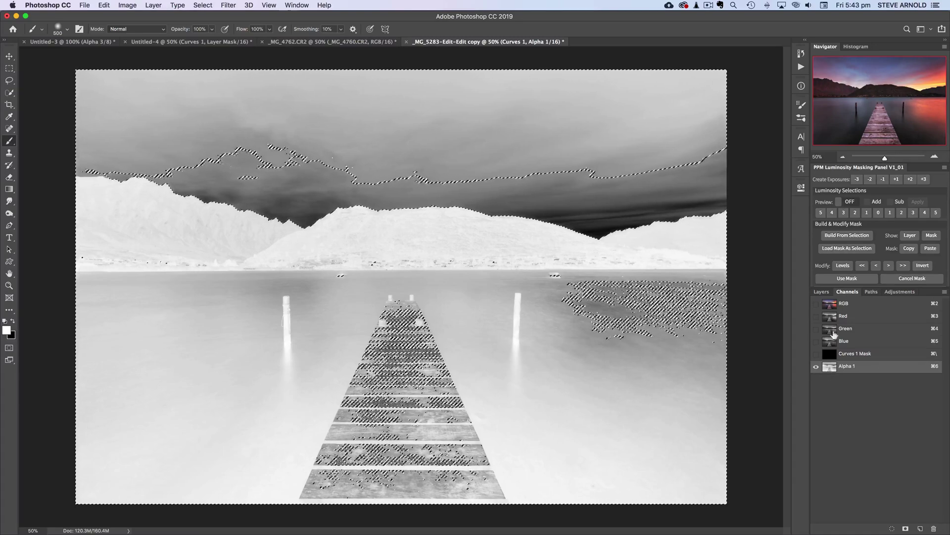
click(830, 306)
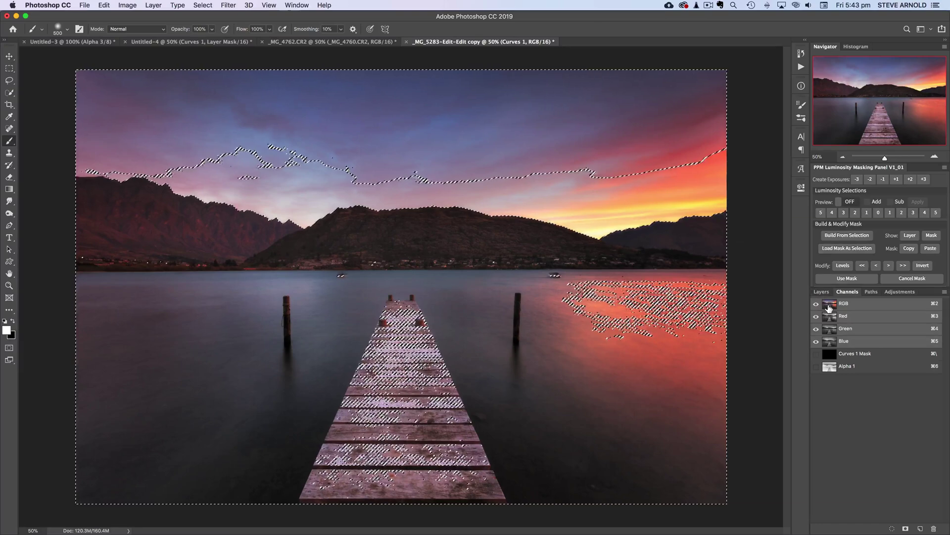
click(822, 292)
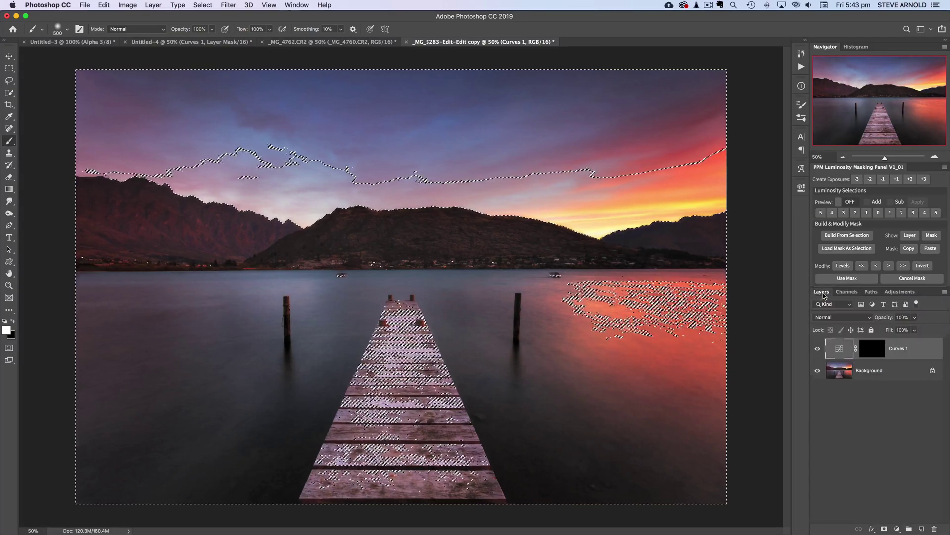
Step: Paint white on the Curves 1 mask through the darks selection along the hills' bright horizon, and toggle the layer's visibility to compare
click(874, 349)
click(875, 351)
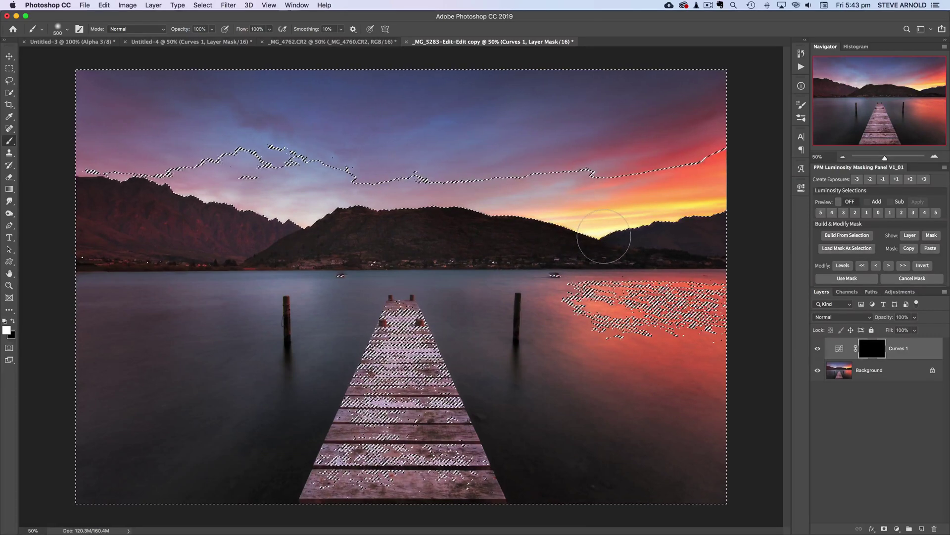
drag(604, 237, 506, 231)
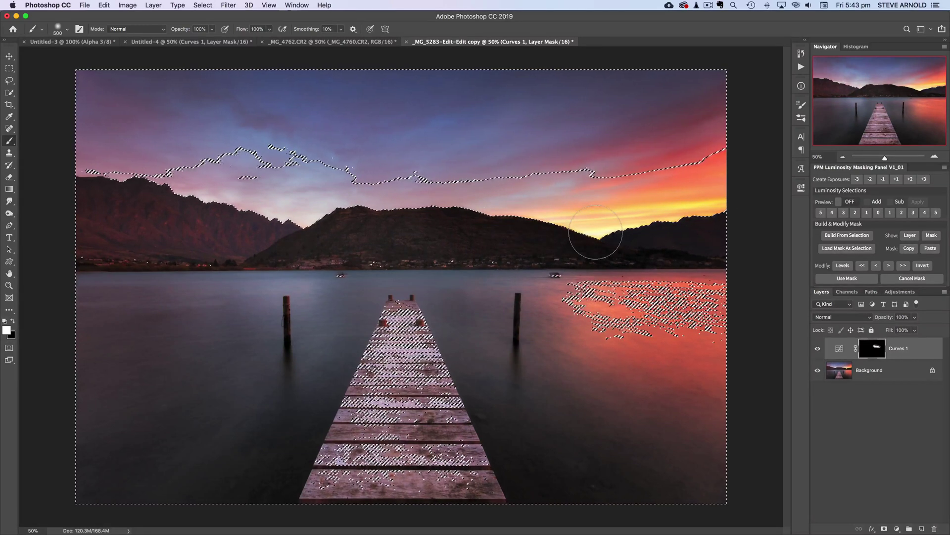
click(818, 349)
click(819, 350)
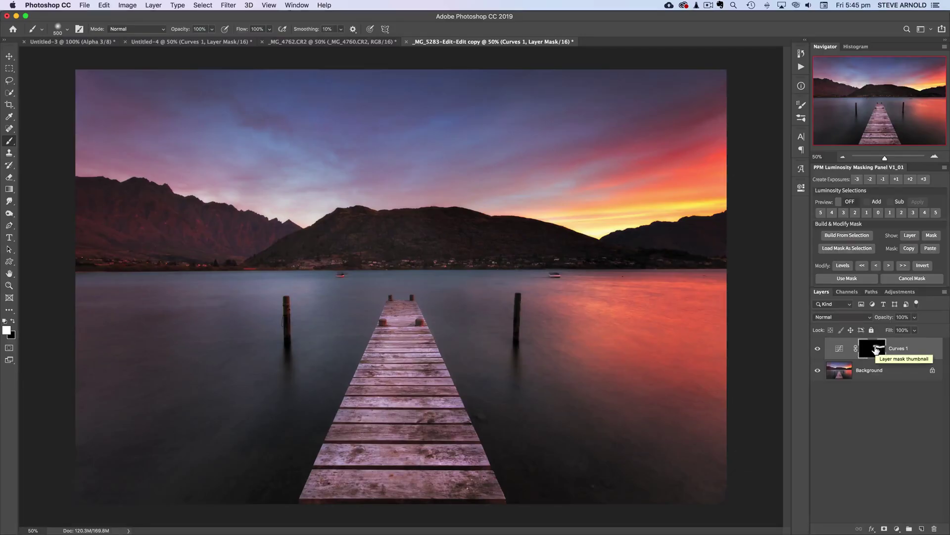
Step: Reduce the brush size to 400 and display the inverted Alpha 1 channel on its own
key(bracketleft)
click(847, 292)
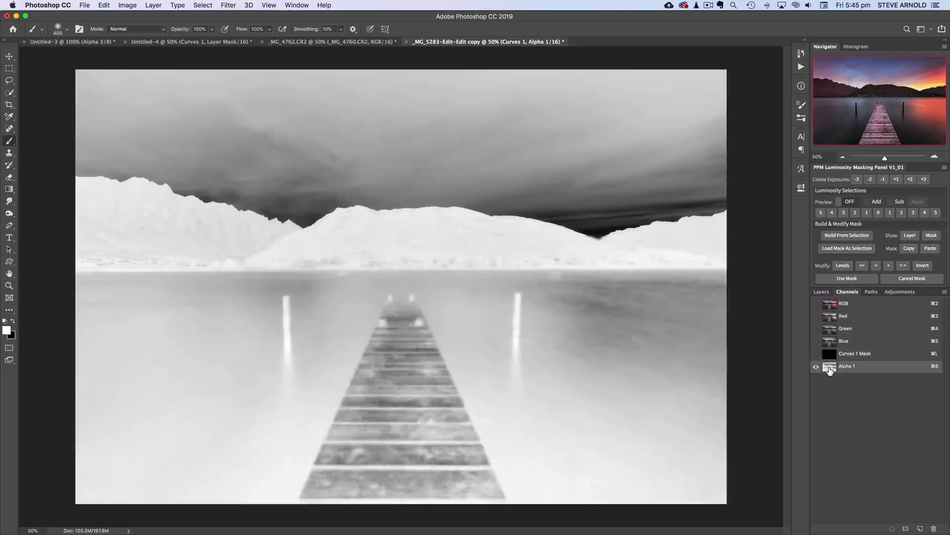
click(830, 368)
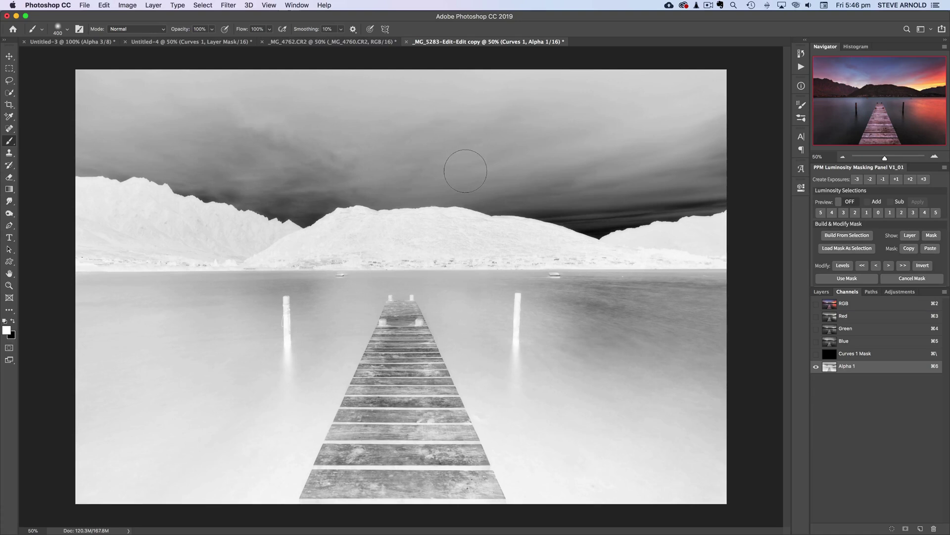
Step: Load Alpha 1 as a selection, intersect it with itself, and save the narrower darks selection as a second alpha channel
super+click(831, 369)
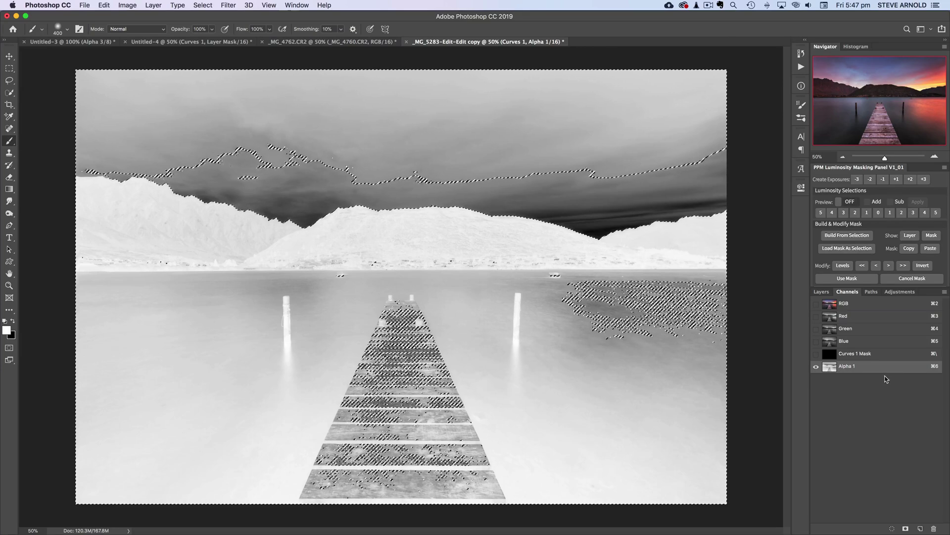
super+click(830, 369)
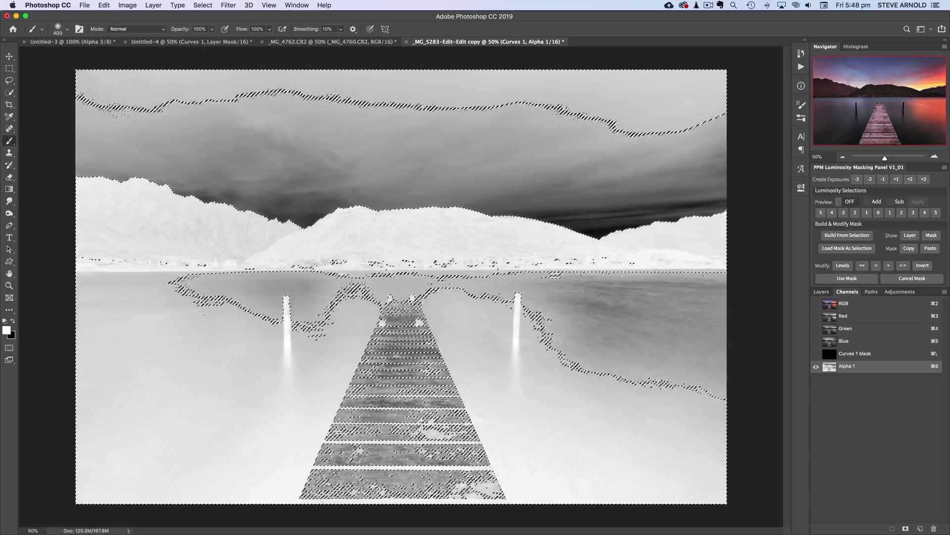
click(905, 529)
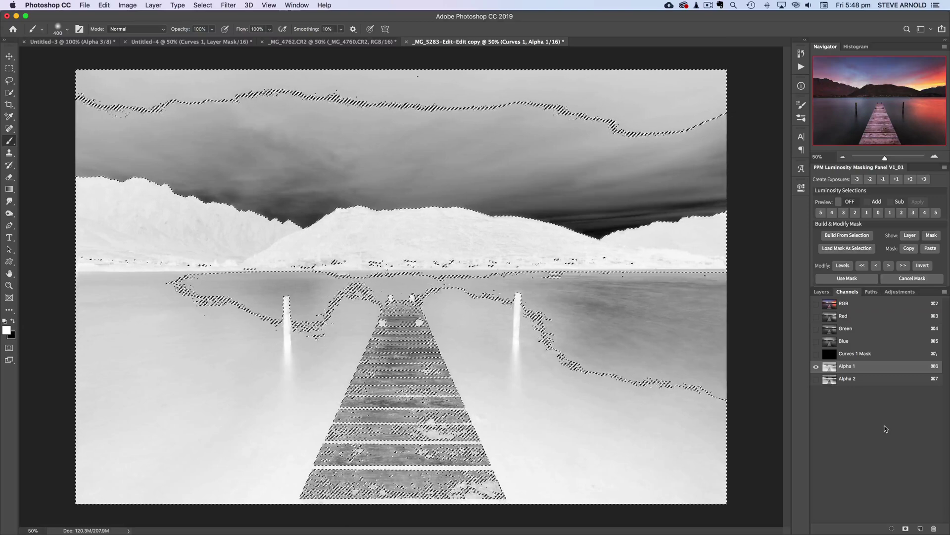
Step: Compare the Alpha 1 and Alpha 2 channels by displaying them alternately, ending on Alpha 2
click(830, 384)
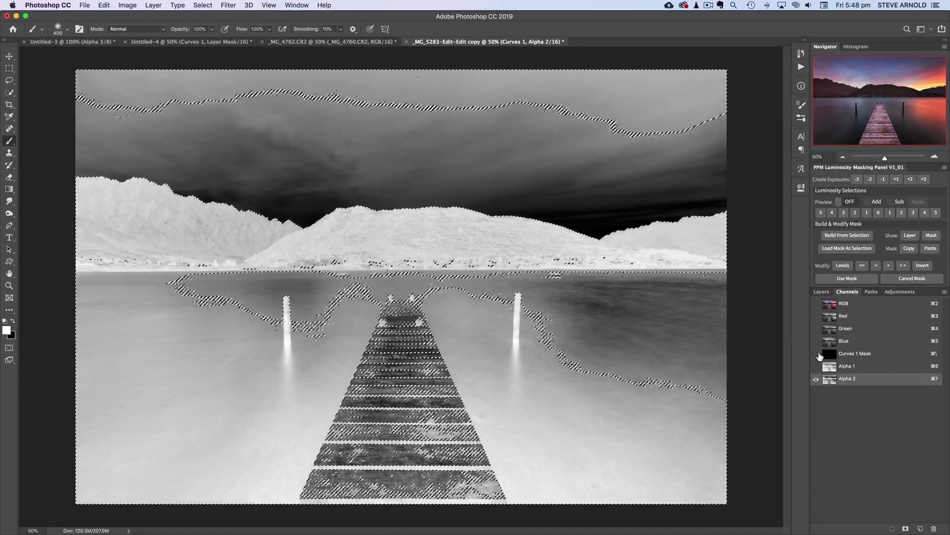
click(831, 369)
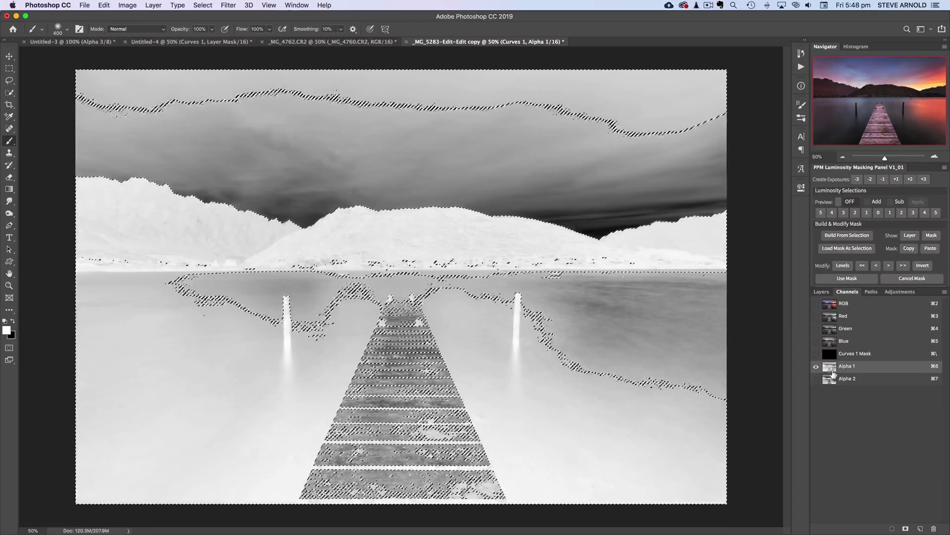
click(831, 380)
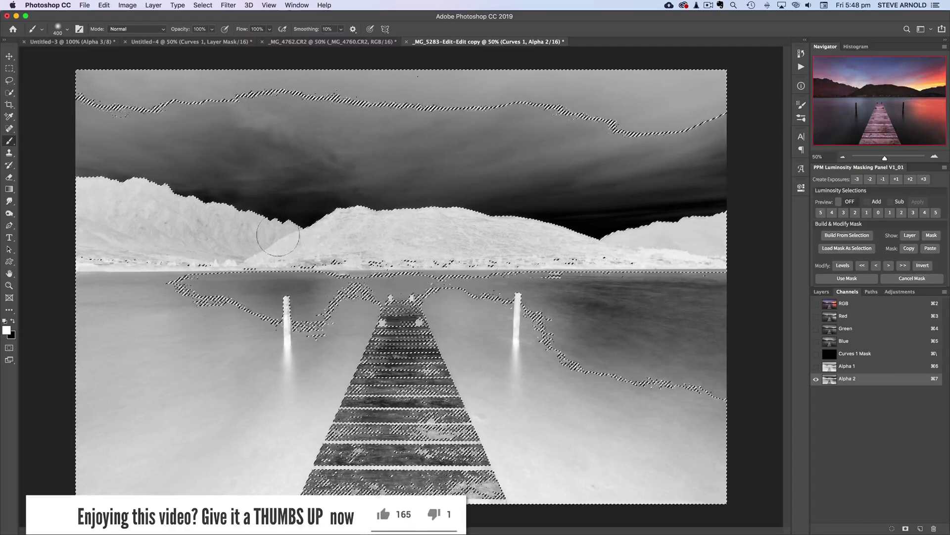
click(831, 367)
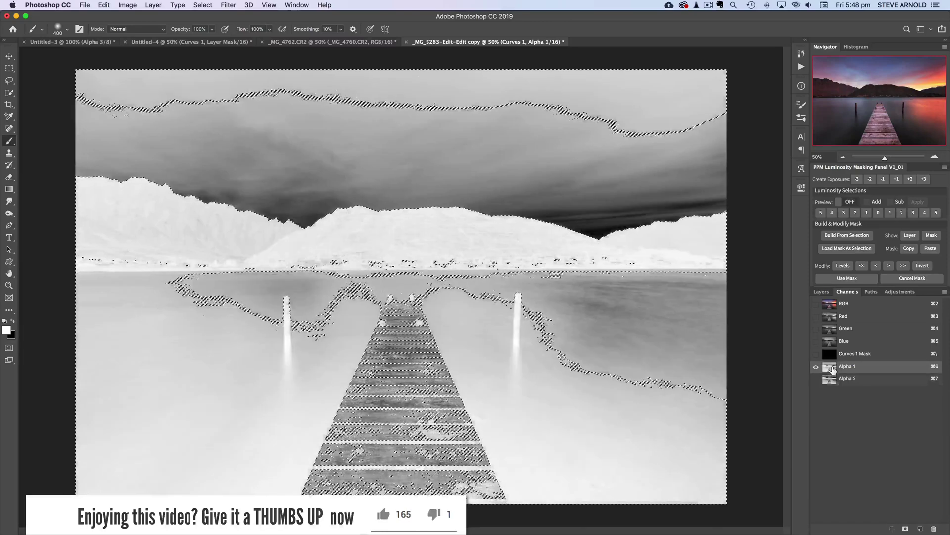
click(833, 380)
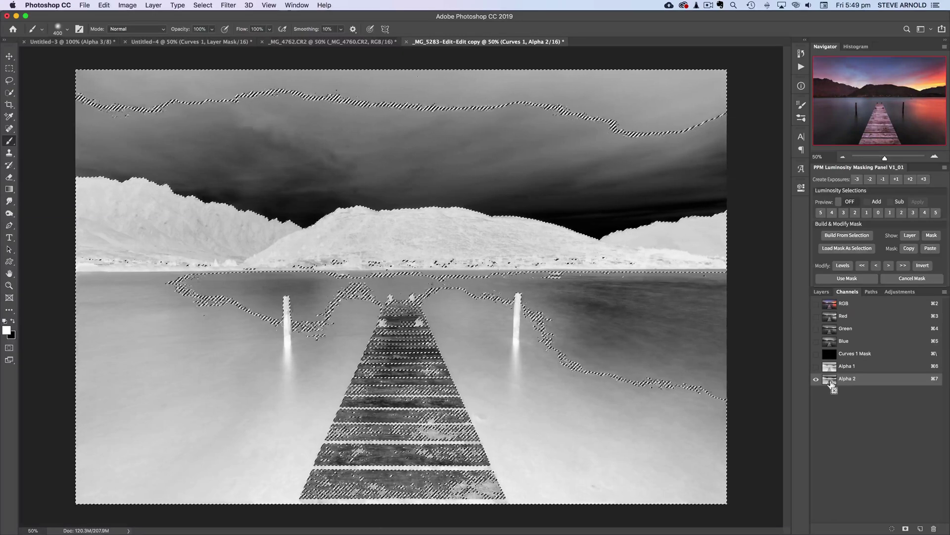
Step: Intersect the current selection with Alpha 2, save it as a third alpha channel, and display that channel
super+click(831, 382)
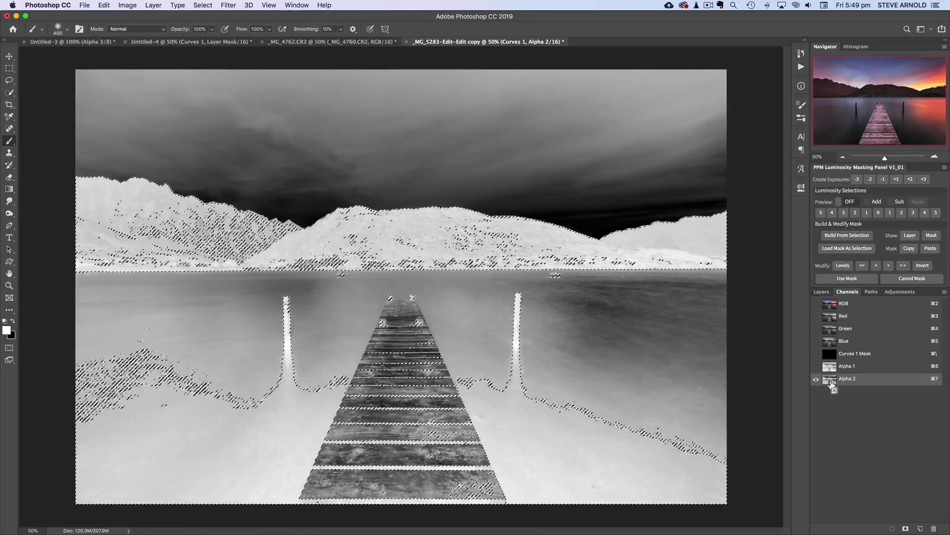
click(905, 527)
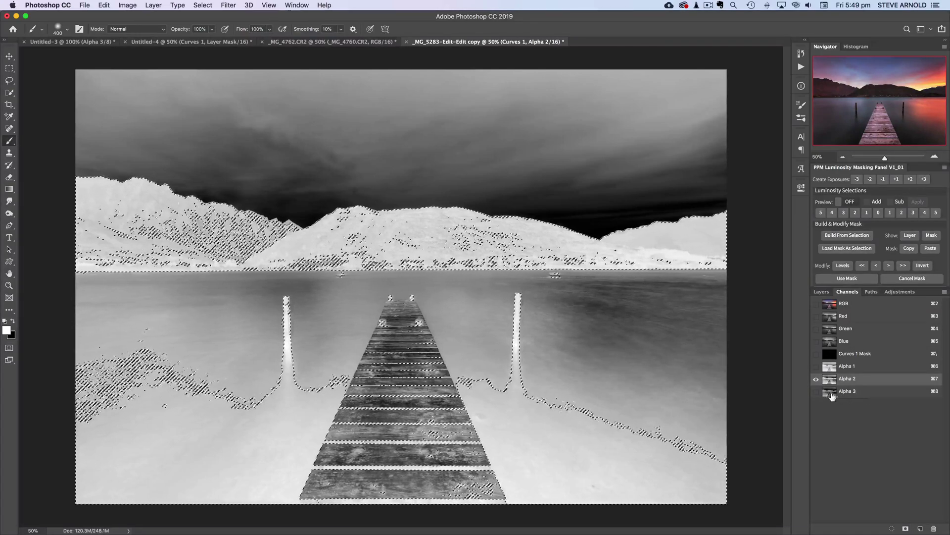
click(831, 393)
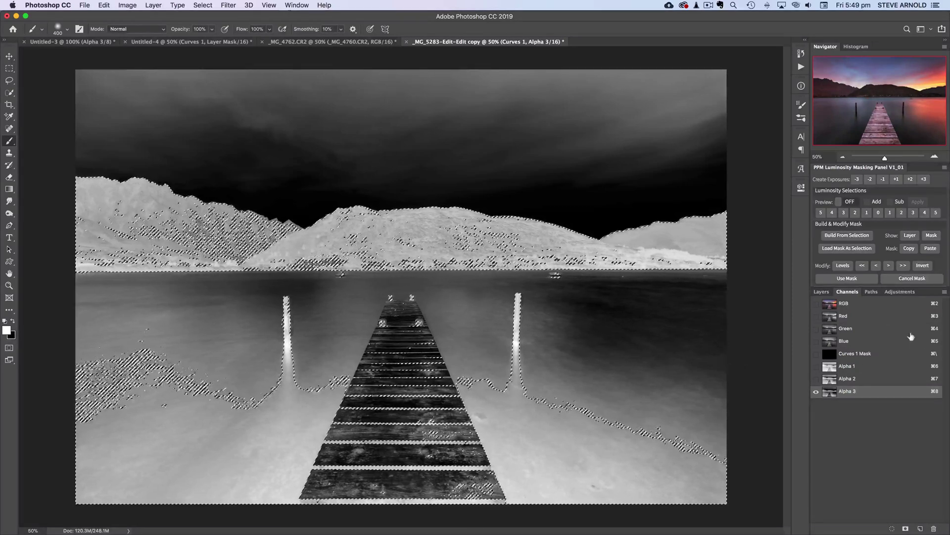
Step: Return to the RGB composite and raise the Curves 1 midpoint to input 123, output 160 to brighten instead of darken
click(830, 305)
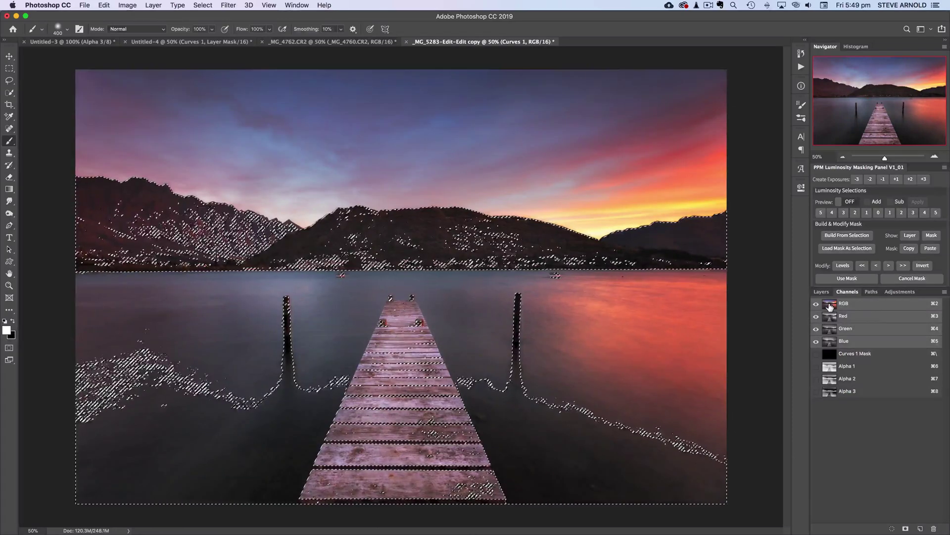
click(822, 292)
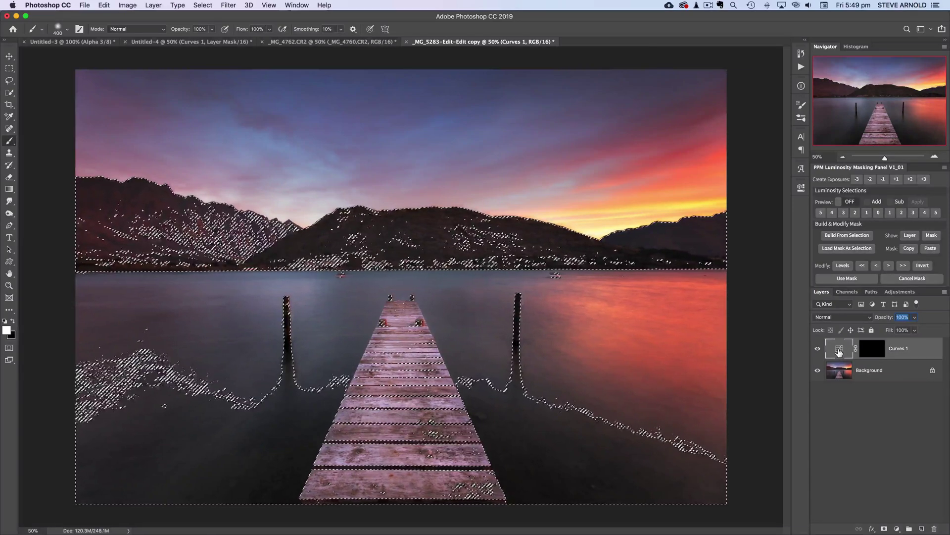
double_click(839, 350)
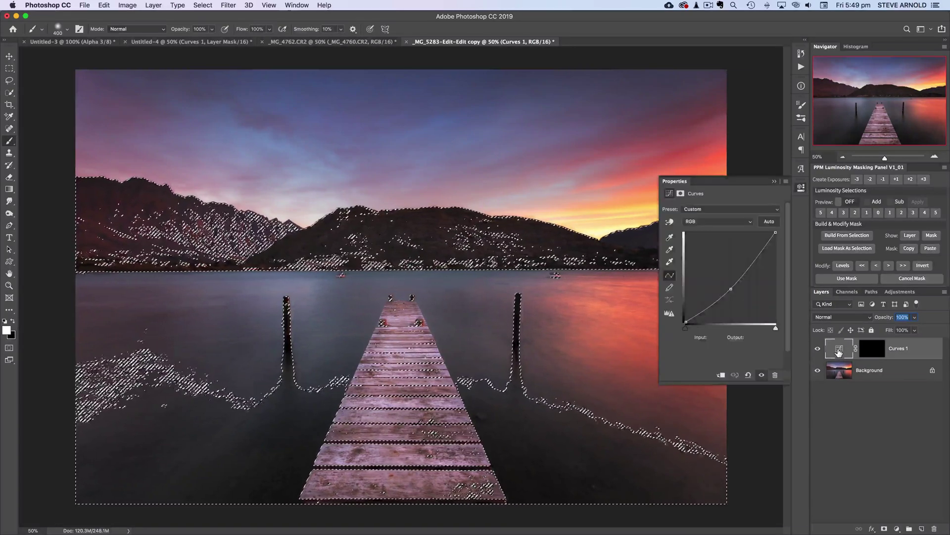
drag(731, 289, 729, 266)
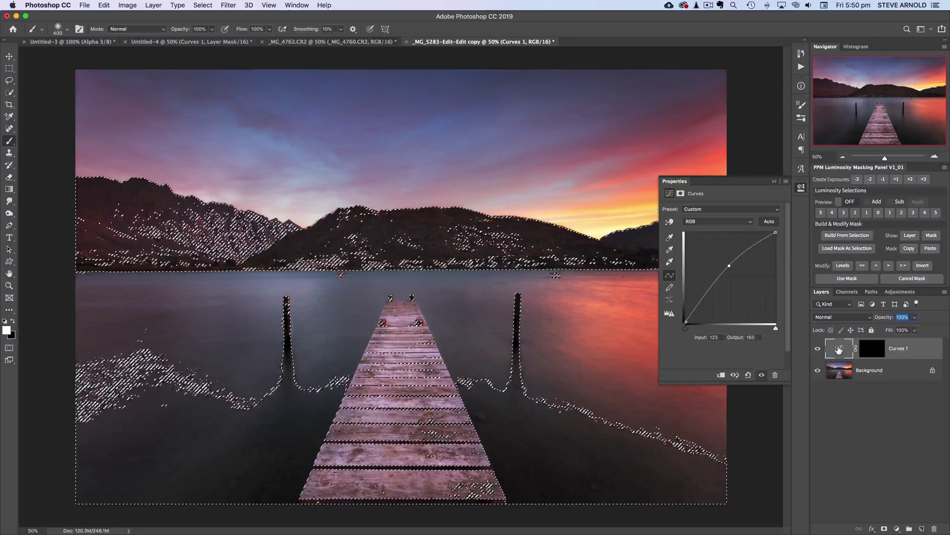
click(802, 192)
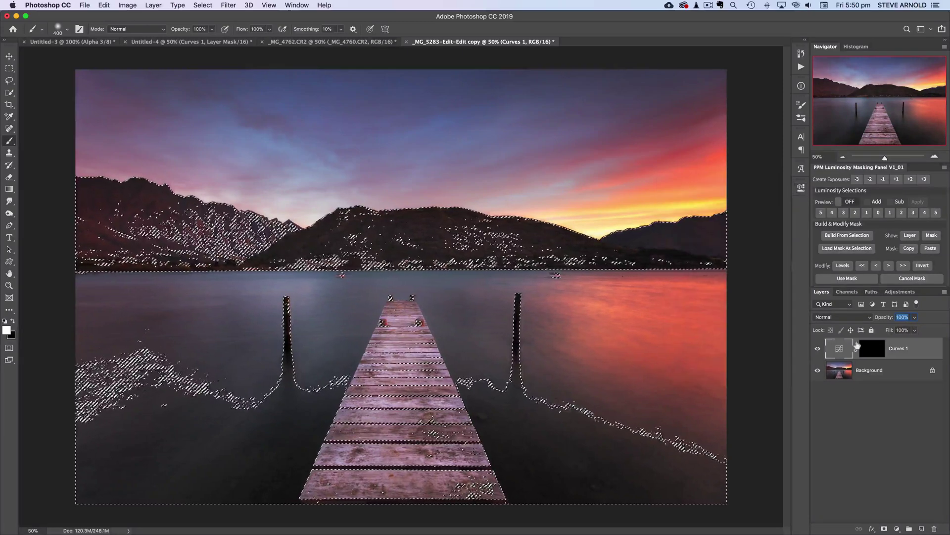
Step: Paint white on the Curves 1 mask through the hidden darks selection along the mountain ridges, briefly showing the selection outline
click(874, 351)
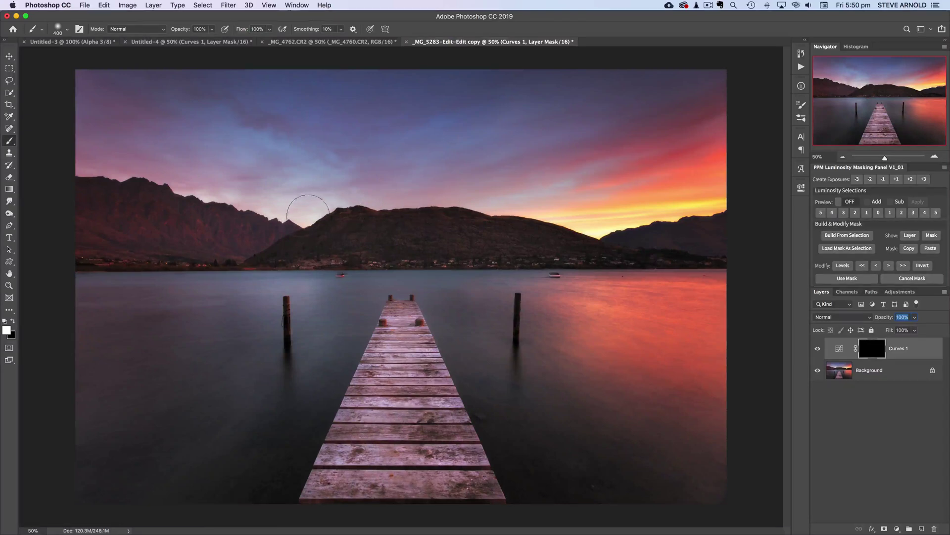
click(329, 214)
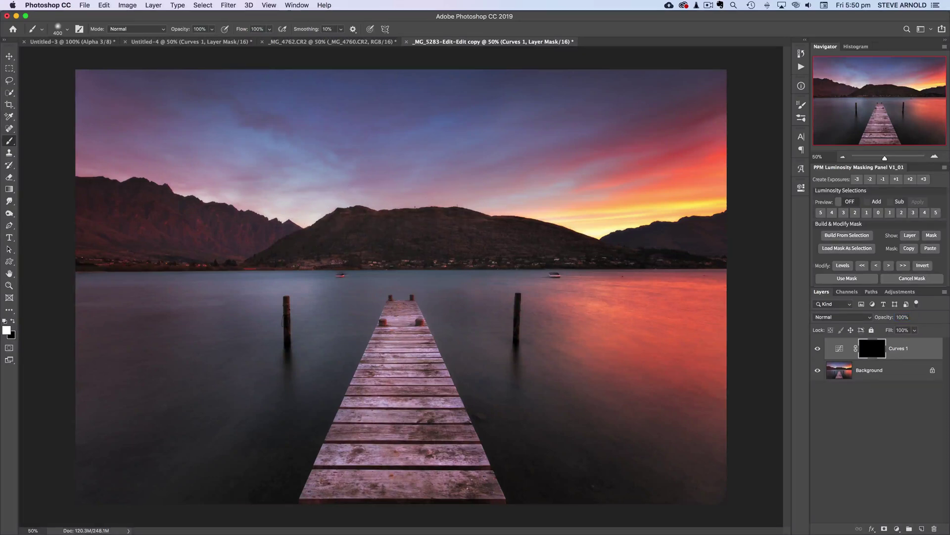
drag(329, 214, 525, 216)
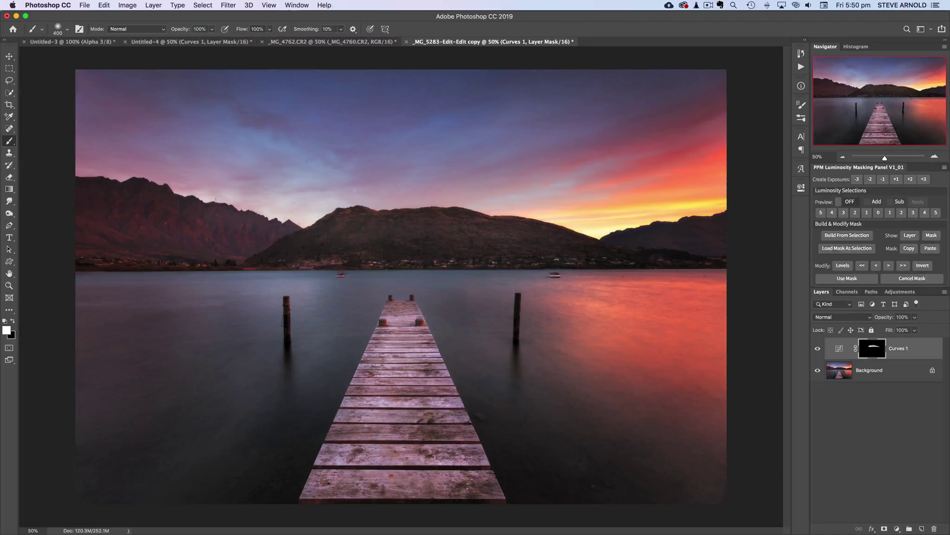
mouse_move(240, 202)
mouse_down()
mouse_move(376, 210)
mouse_move(589, 218)
mouse_move(446, 215)
mouse_move(466, 221)
mouse_up()
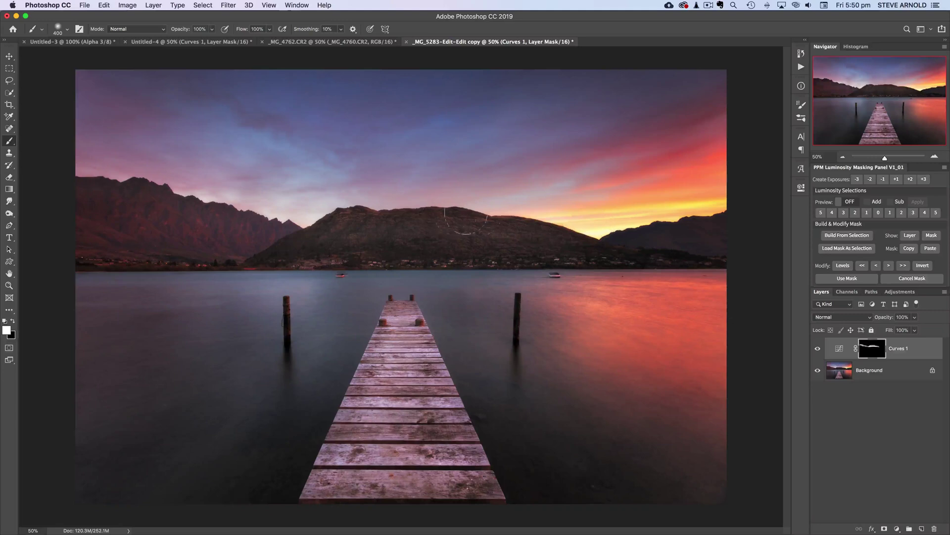
click(582, 228)
key(super+alt+2)
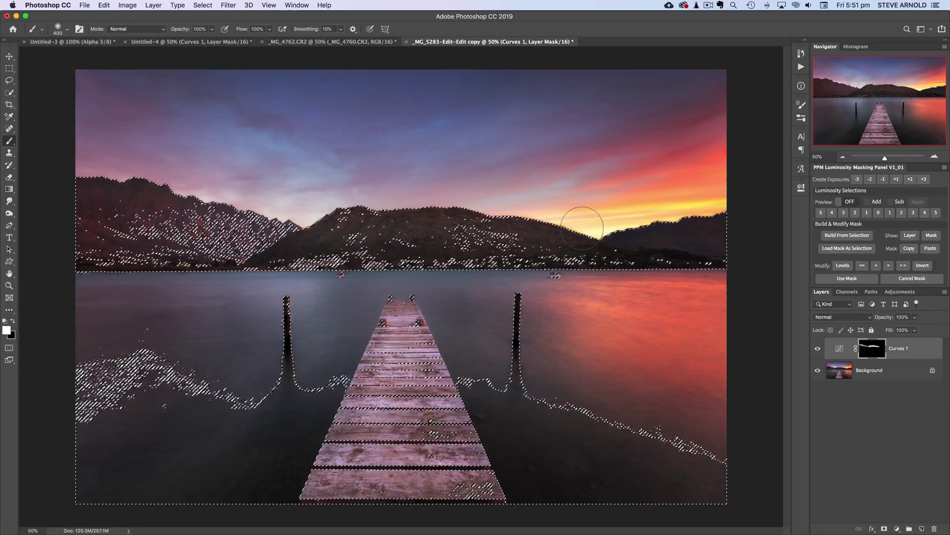
key(super+d)
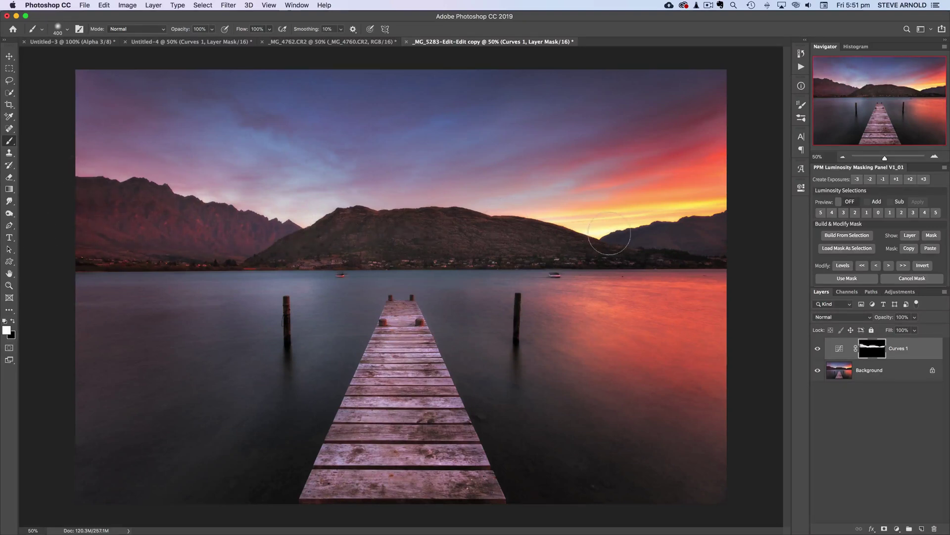
click(609, 232)
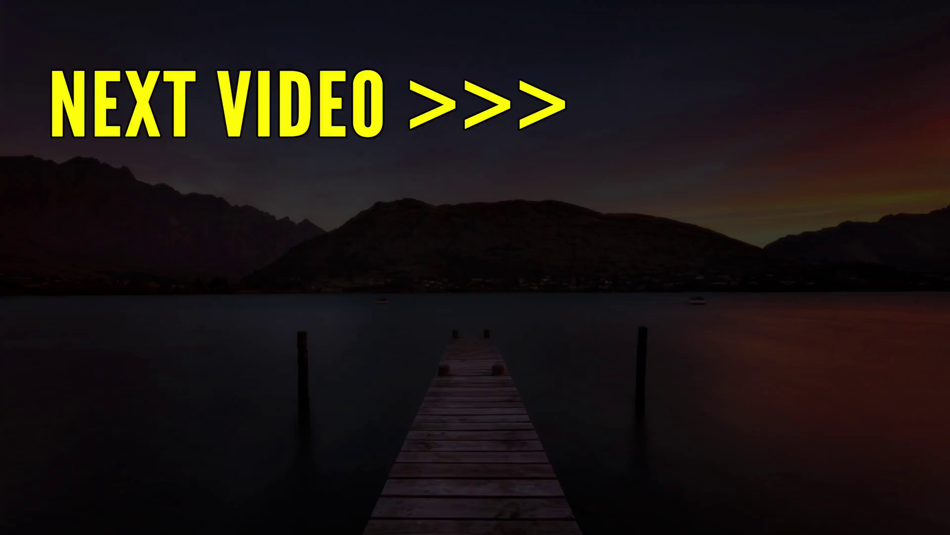